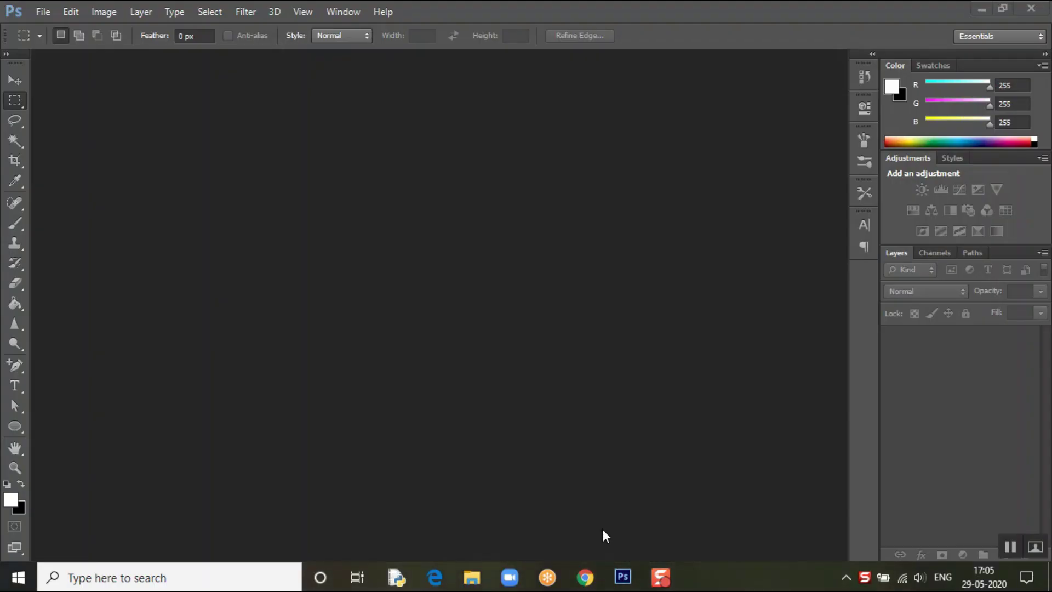
Drag road.jpg from the Gif Image folder onto Photoshop to open it as a new document
mouse_move(679, 587)
left_click(471, 578)
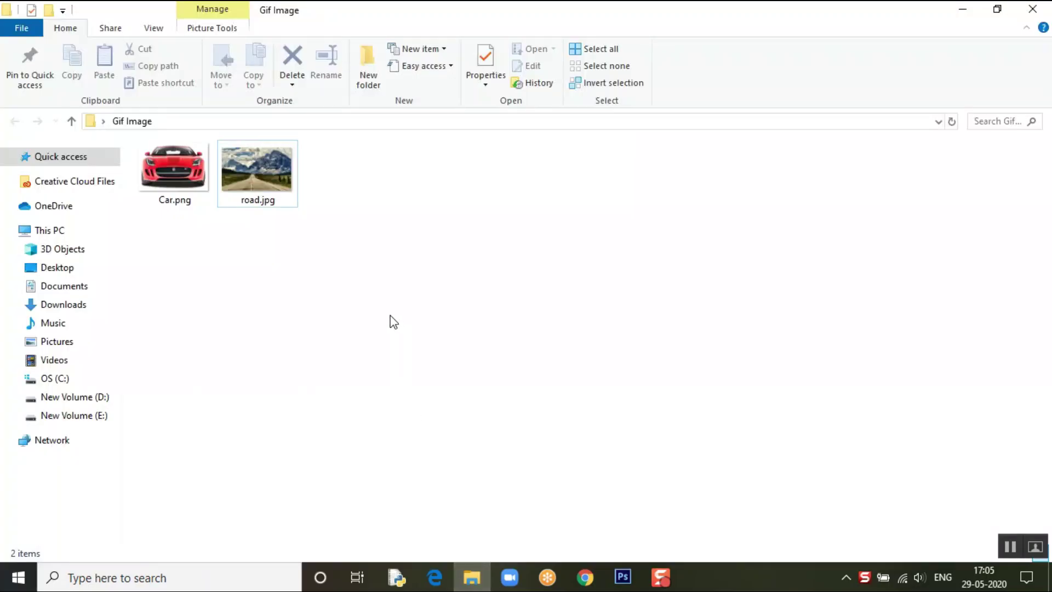
left_click(182, 177)
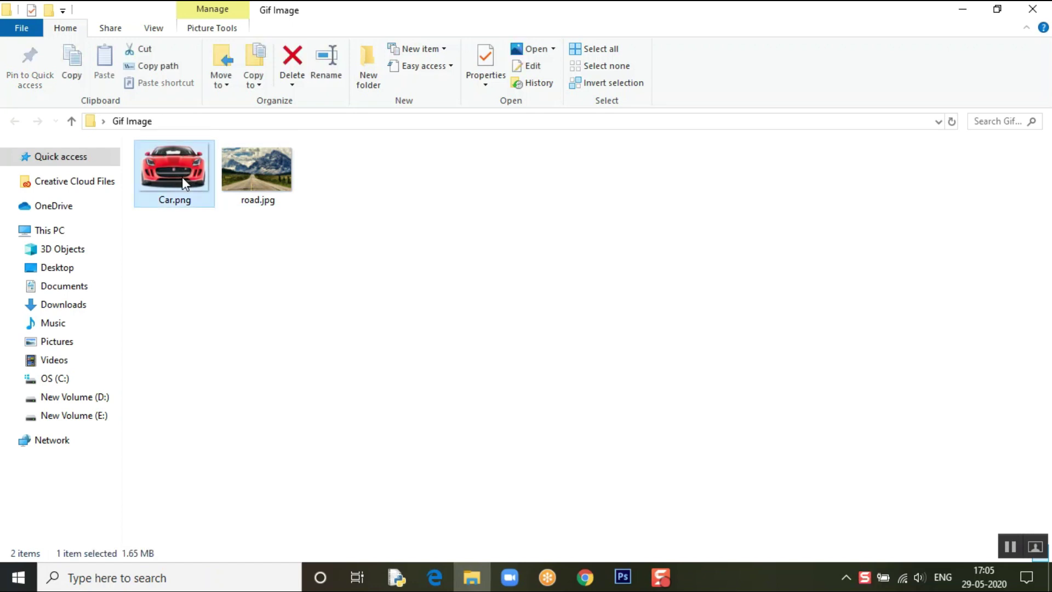
left_click(241, 183)
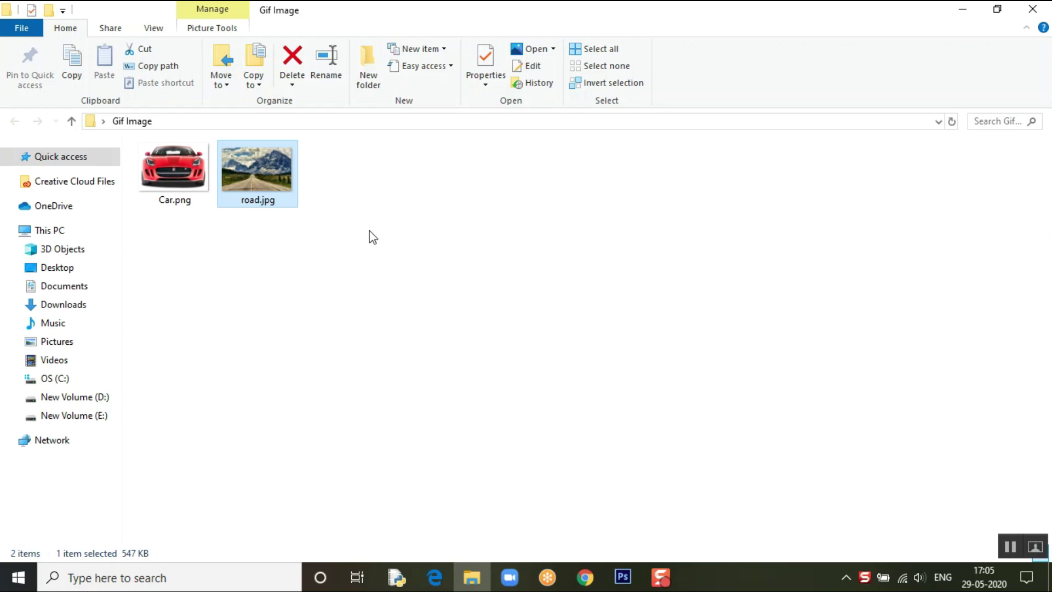
left_click_drag(251, 160, 485, 303)
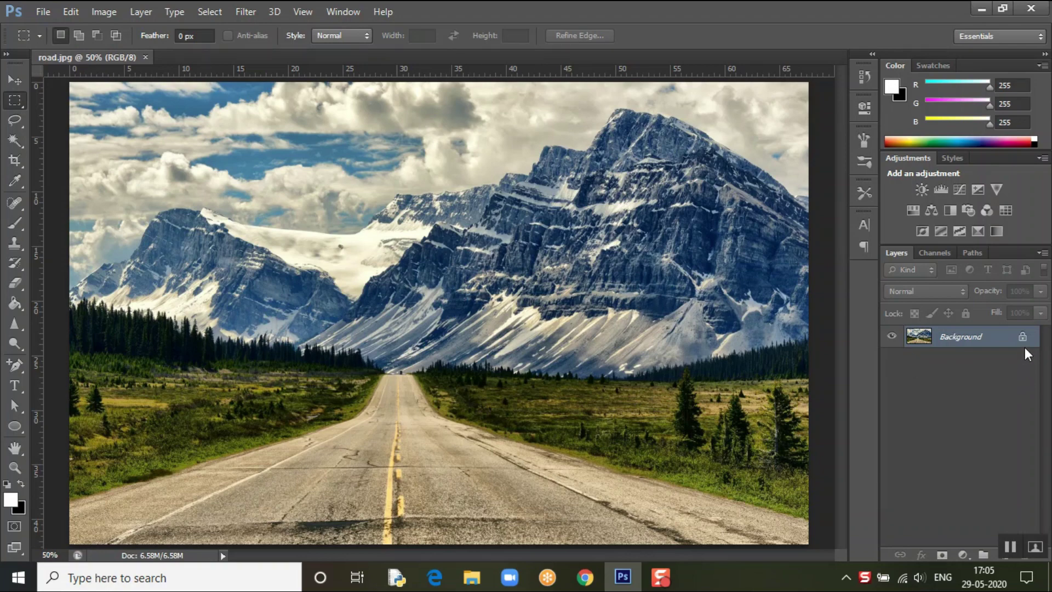
Convert the Background into Layer 0 and place Car.png above it as the Car layer
double_click(1022, 338)
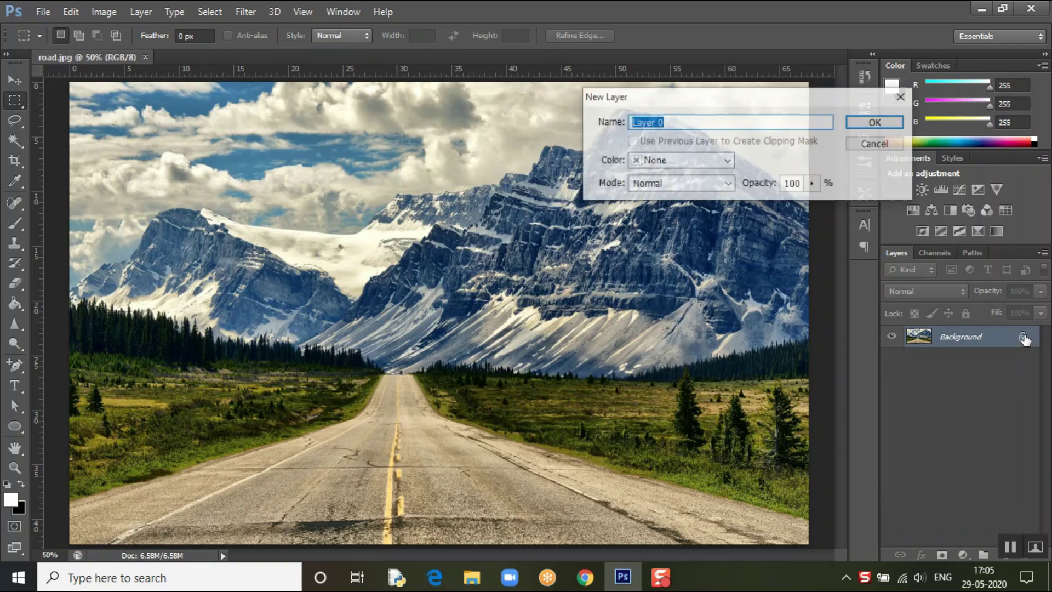
left_click(868, 123)
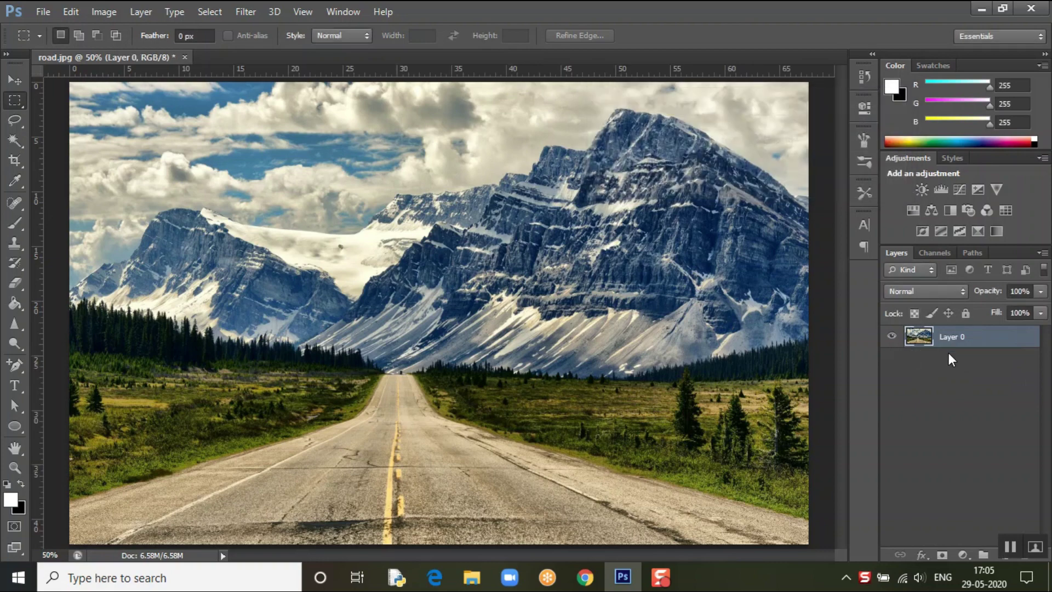
left_click(473, 576)
left_click_drag(183, 172, 540, 376)
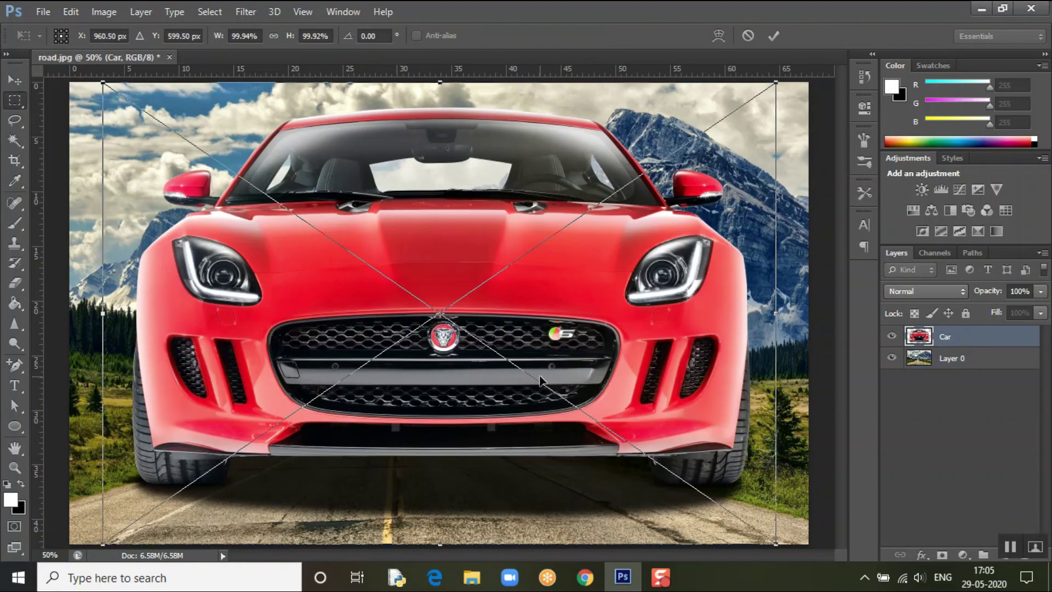
key("Return")
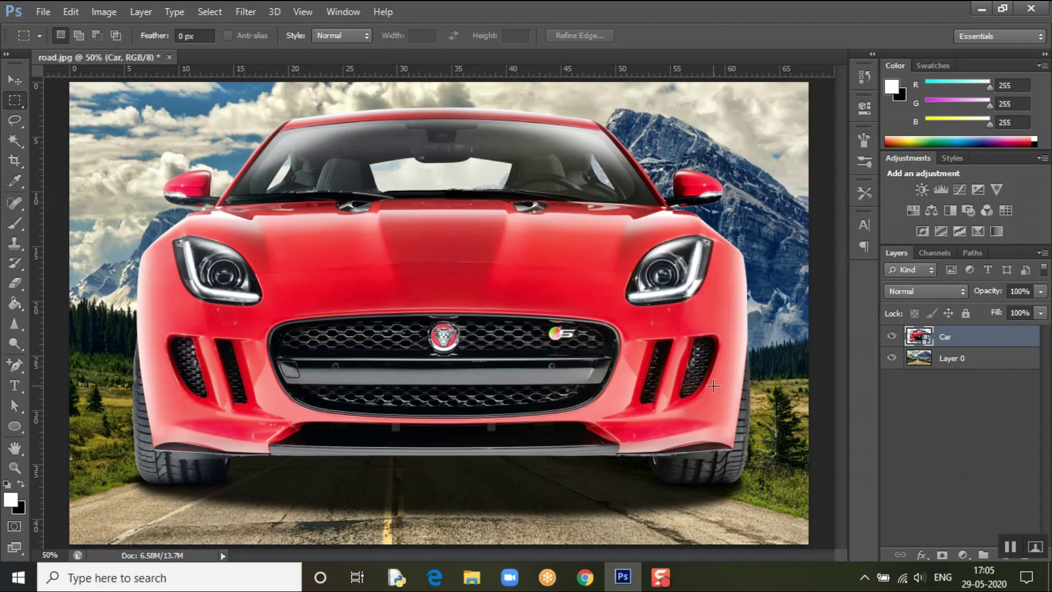
Rasterize the Car layer and duplicate it once to create Car copy
right_click(950, 329)
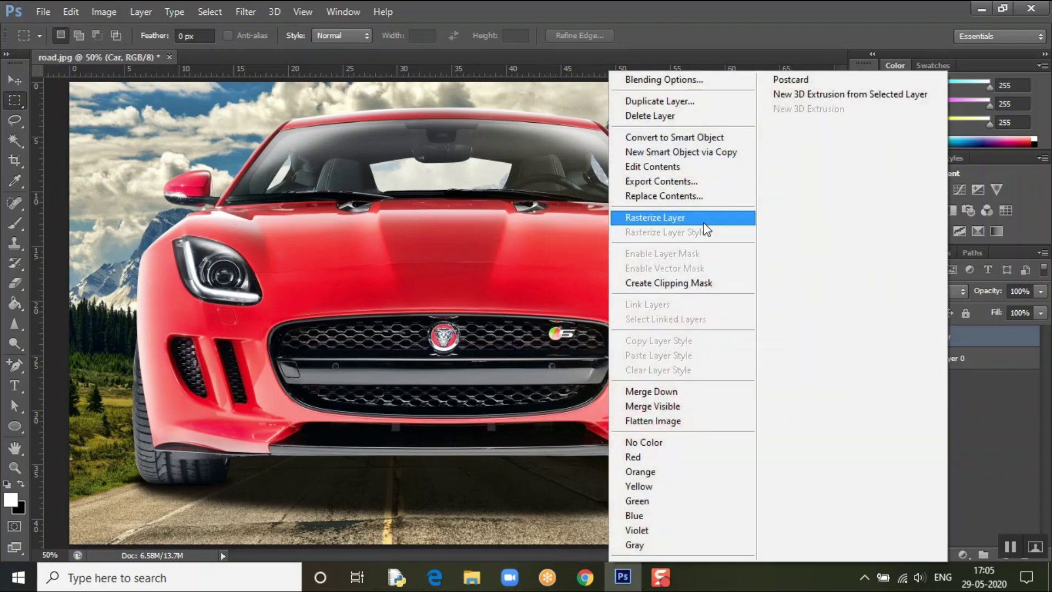
left_click(701, 219)
right_click(952, 337)
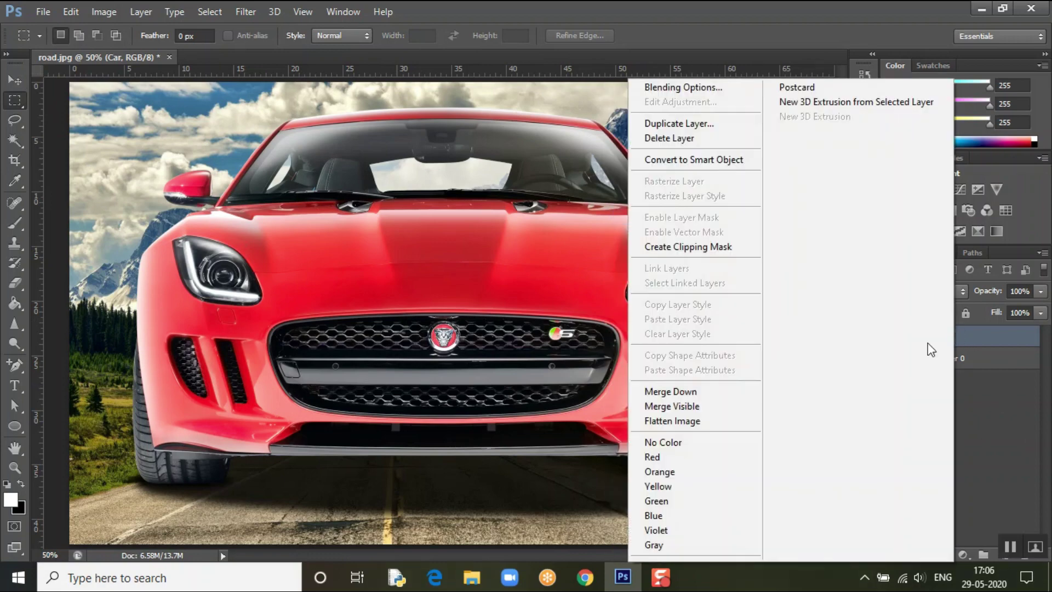
left_click(706, 124)
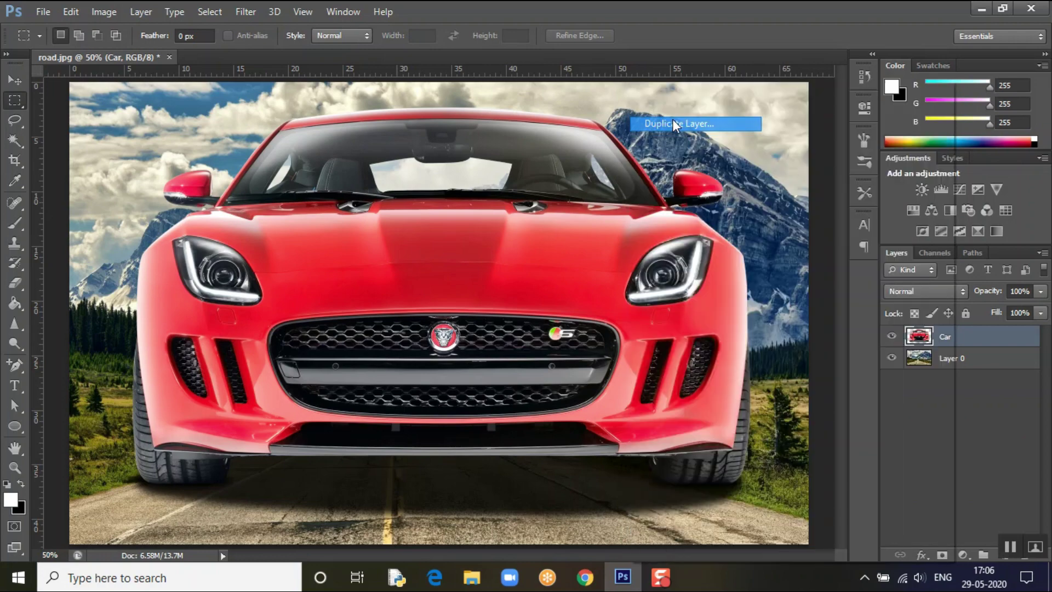
left_click(661, 172)
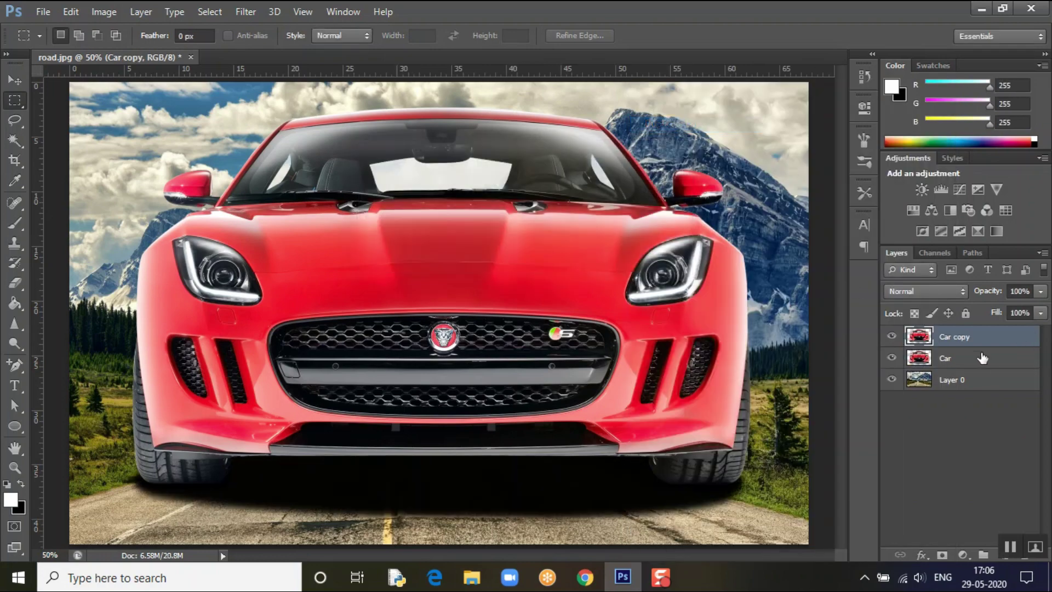
Duplicate the top layer twice more, creating Car copy 2 and Car copy 3
right_click(965, 340)
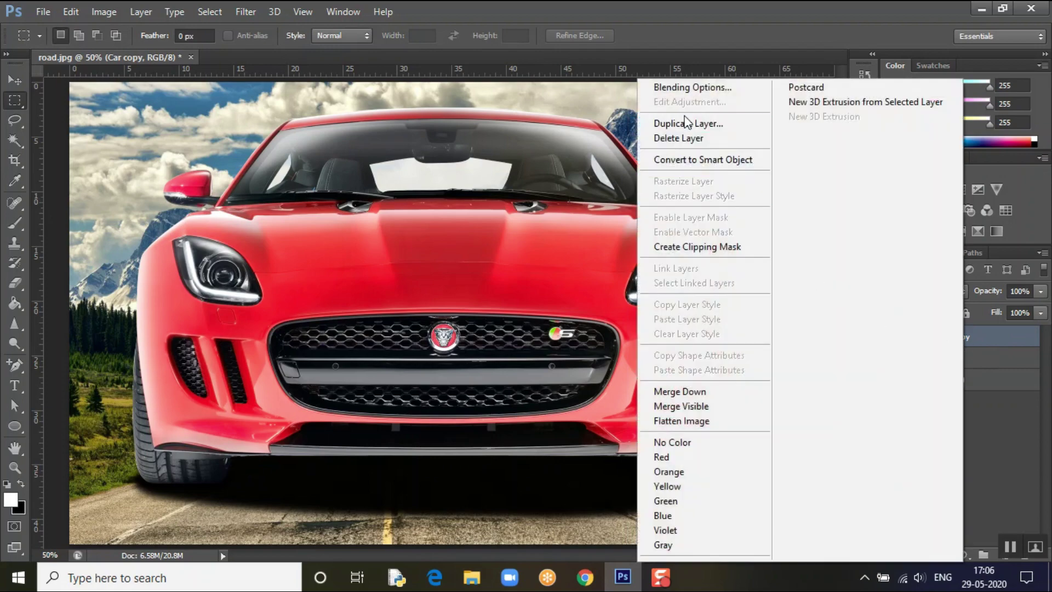
left_click(687, 122)
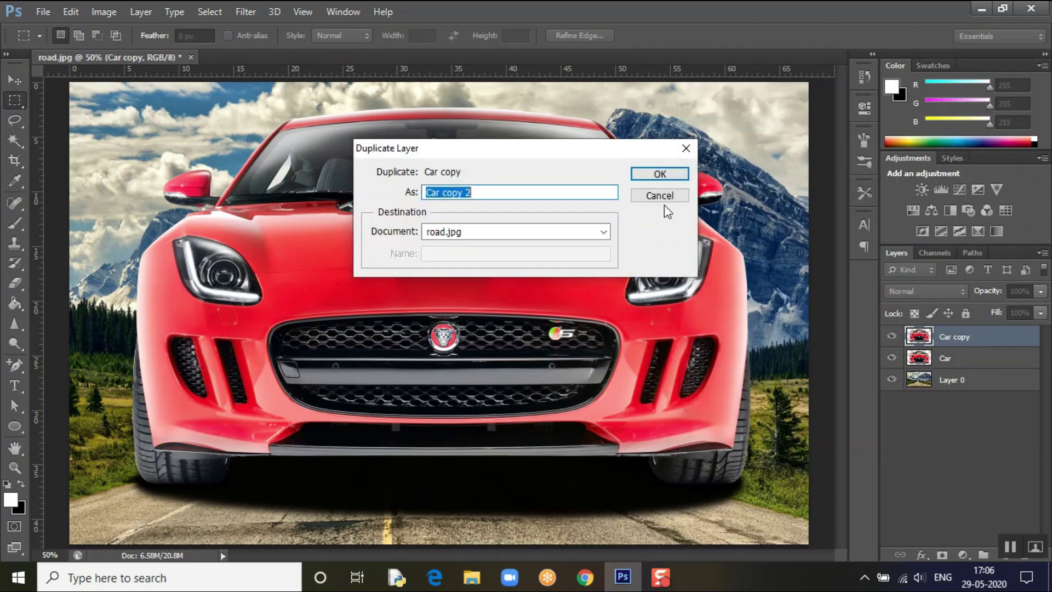
left_click(657, 173)
right_click(927, 335)
right_click(959, 336)
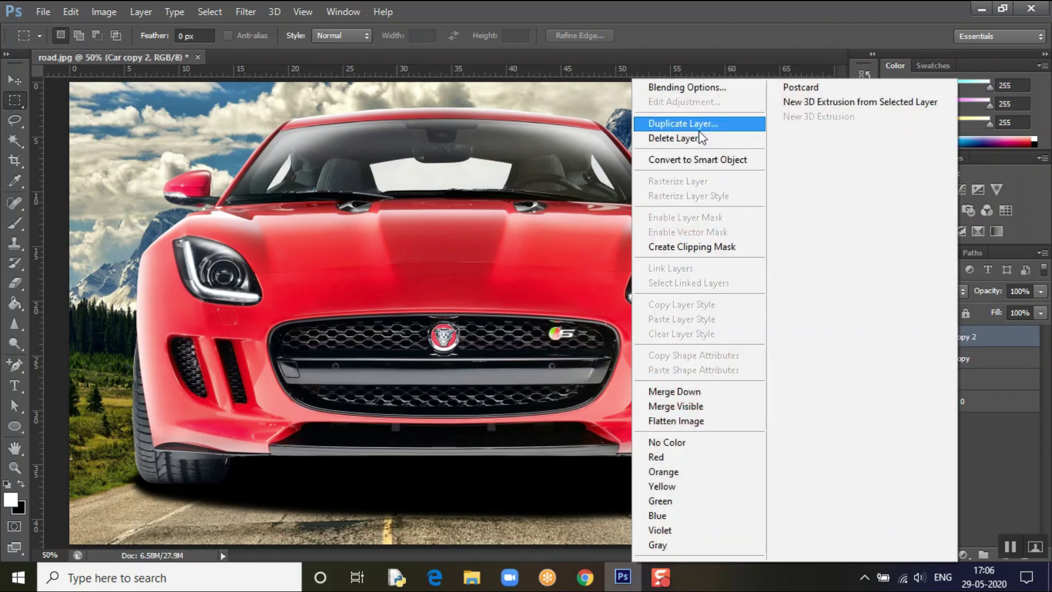
left_click(692, 126)
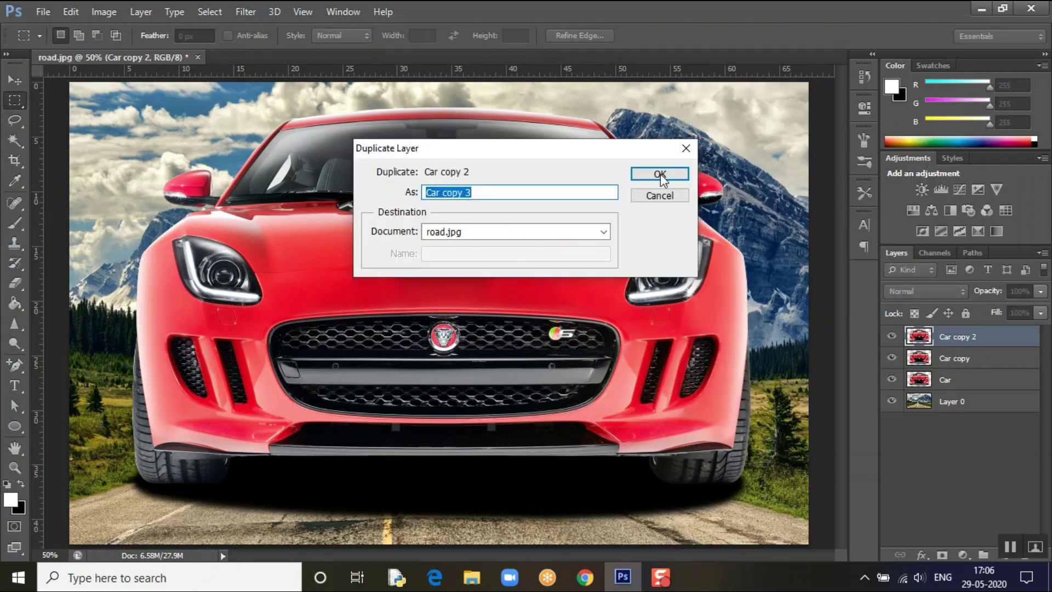
left_click(660, 174)
Make two more duplicates, creating Car copy 4 and Car copy 5
right_click(959, 337)
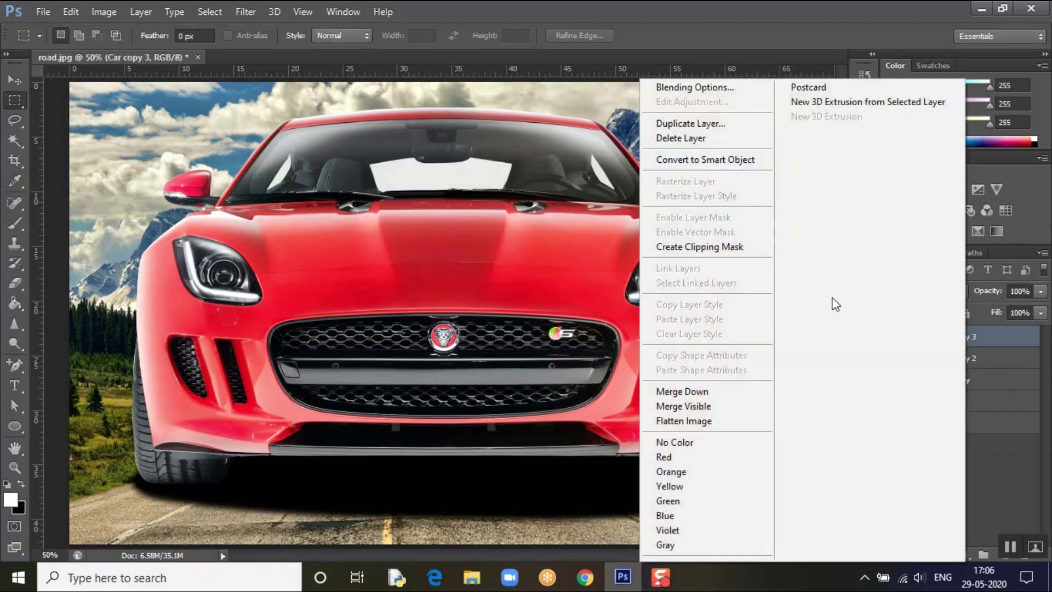
left_click(694, 126)
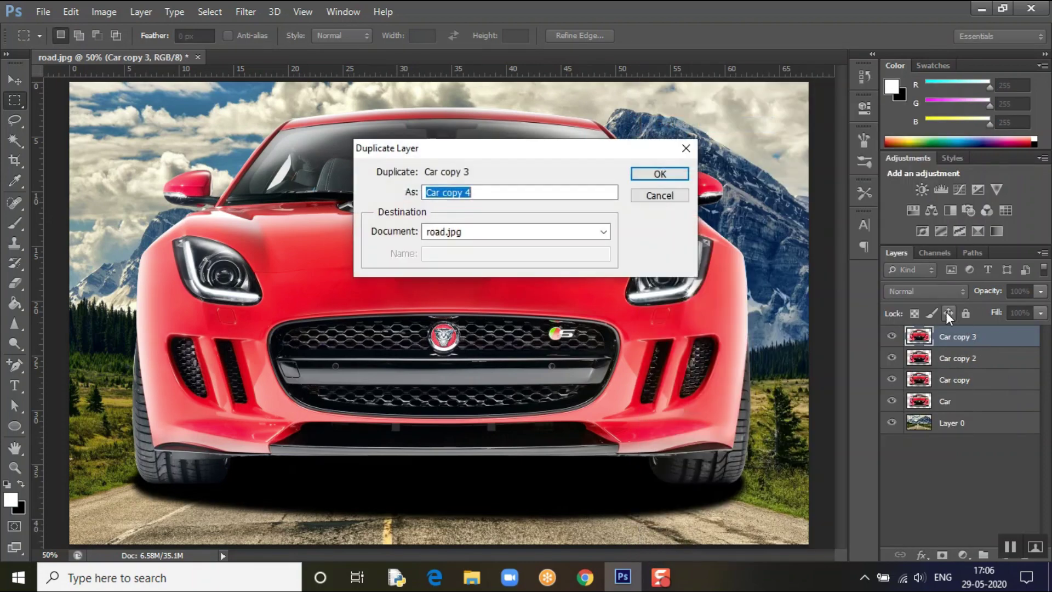
left_click(678, 180)
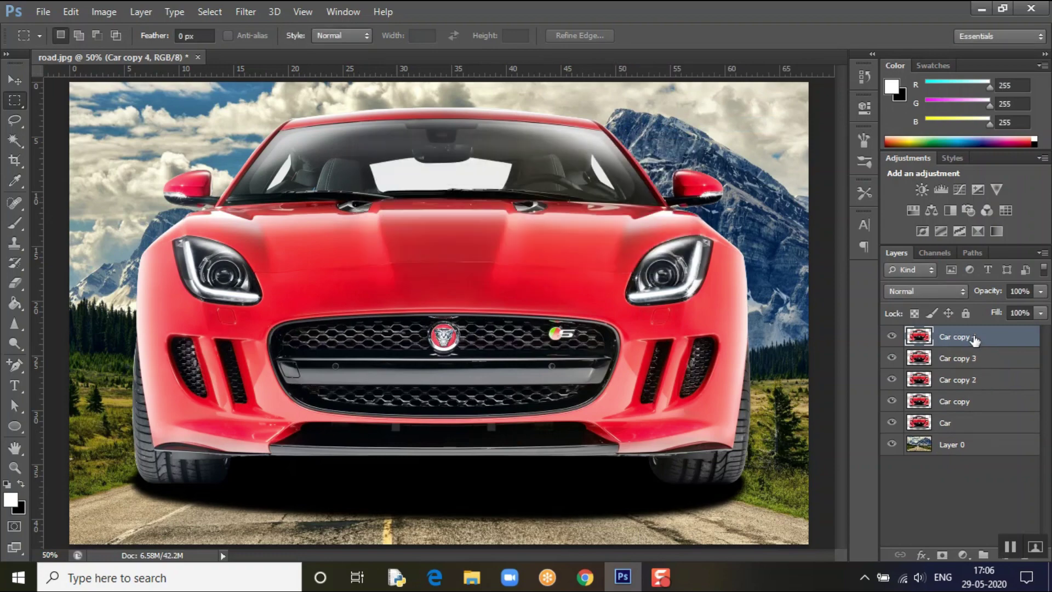
right_click(973, 336)
left_click(705, 124)
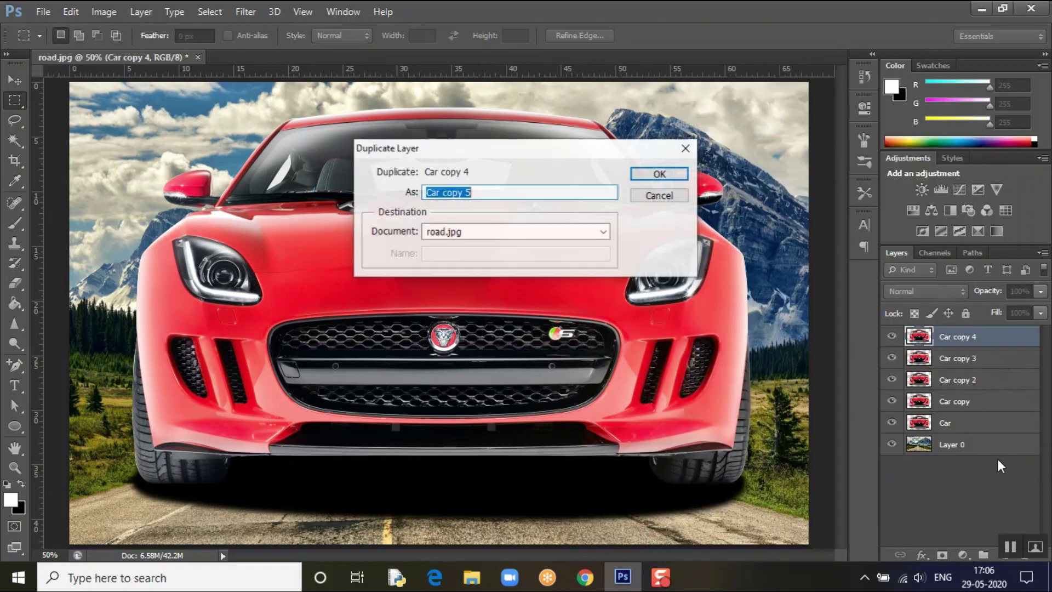
left_click(681, 173)
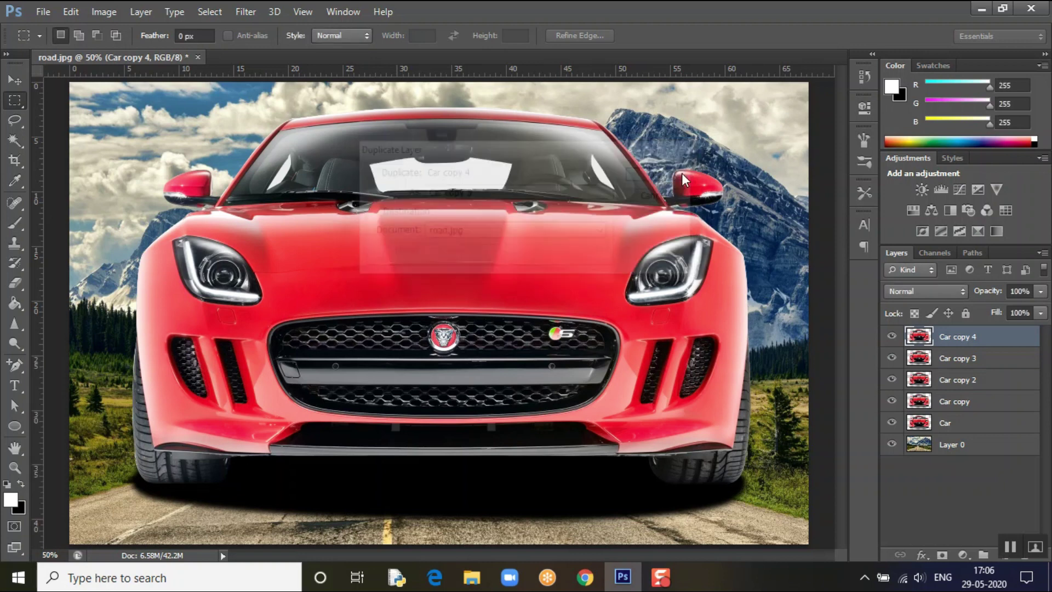
Hide Car copy 5 down through Car copy, then toggle the Car layer off and back on
left_click(891, 336)
left_click(892, 357)
left_click(892, 379)
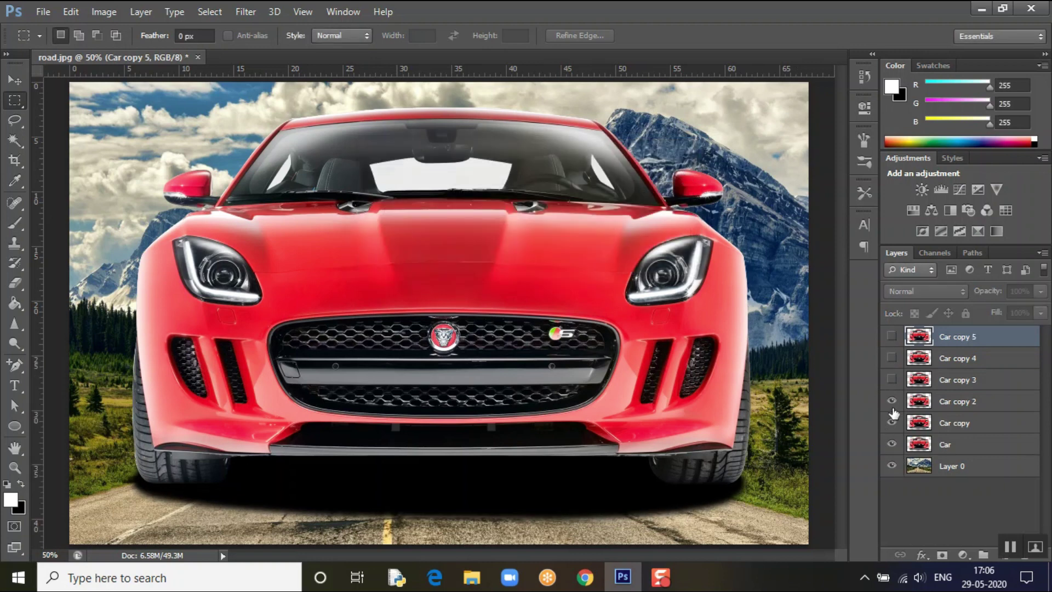
left_click(892, 400)
left_click(892, 423)
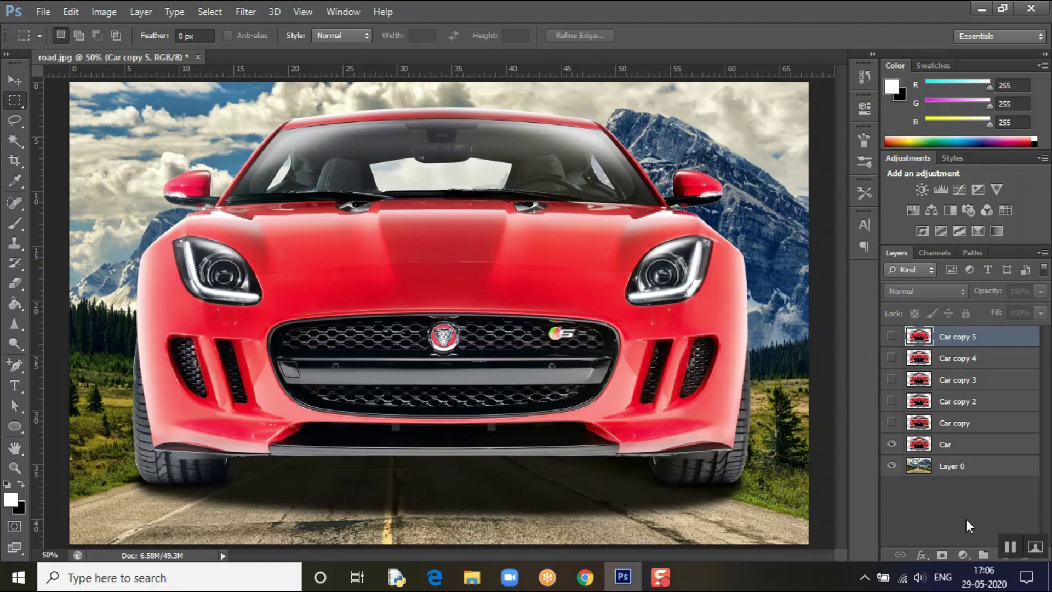
left_click(892, 444)
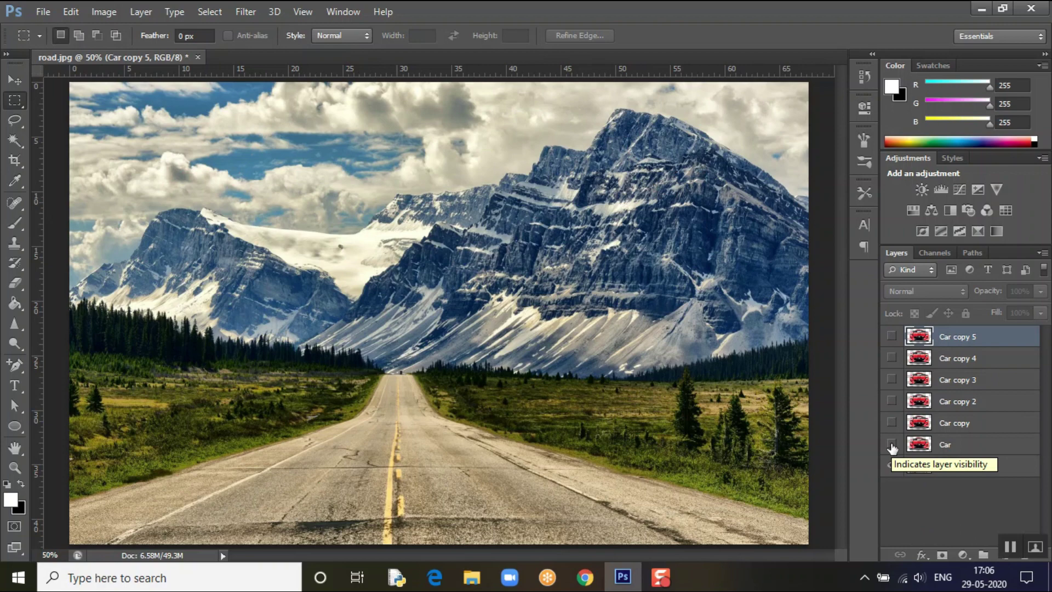
left_click(892, 444)
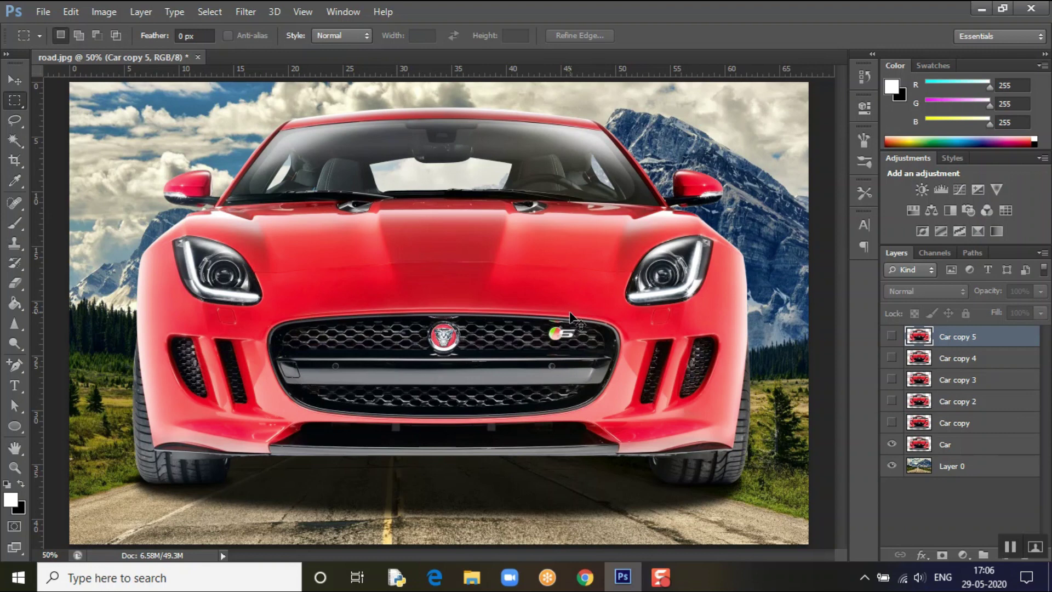
Scale the Car layer's car down in two passes to about 41%, near the horizon
left_click(15, 81)
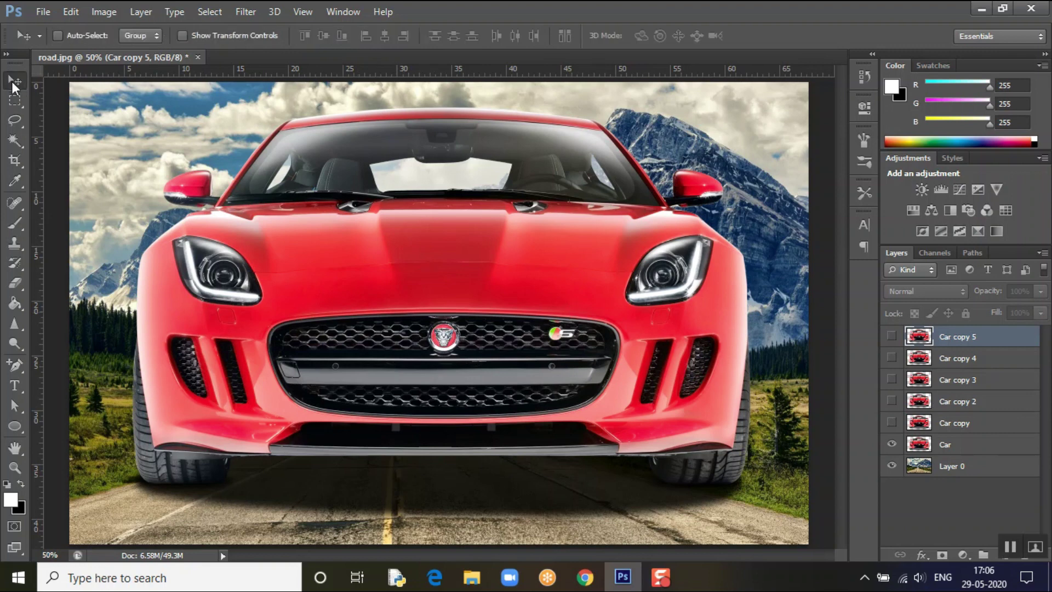
left_click(935, 449)
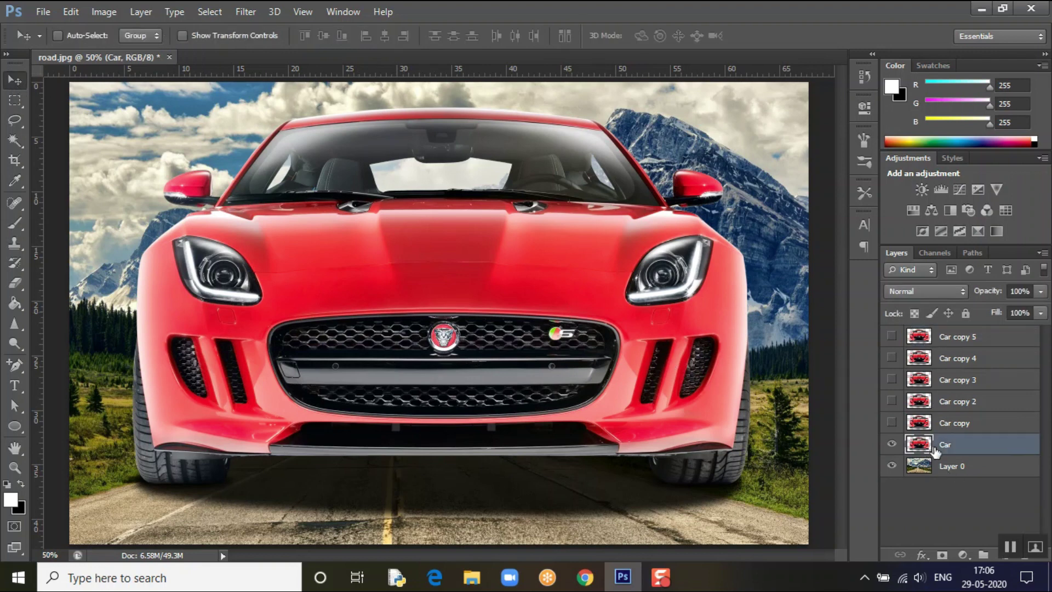
key("ctrl+t")
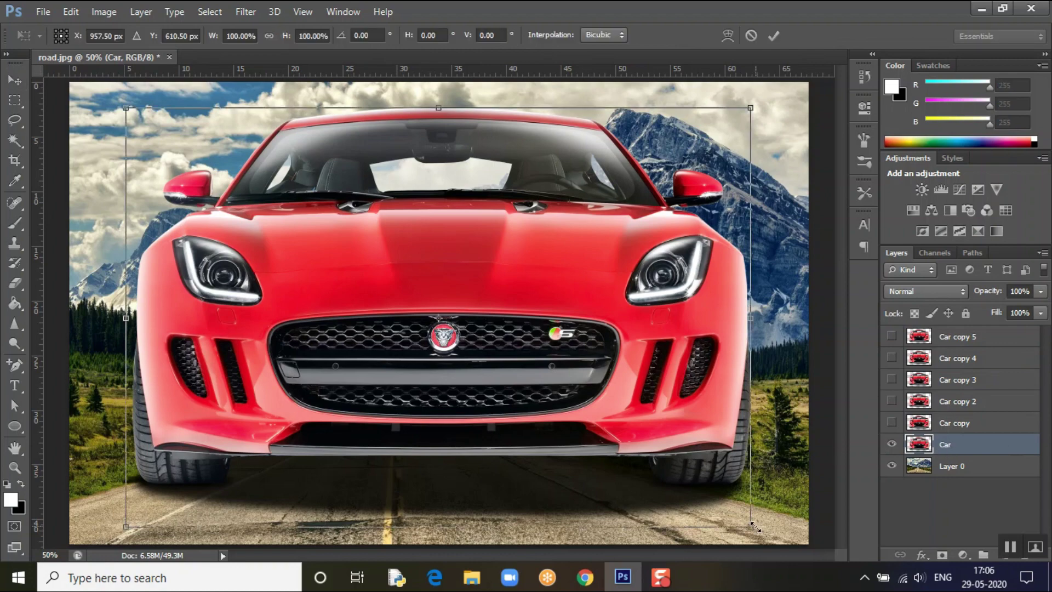
left_click_drag(753, 526, 385, 381)
key("Return")
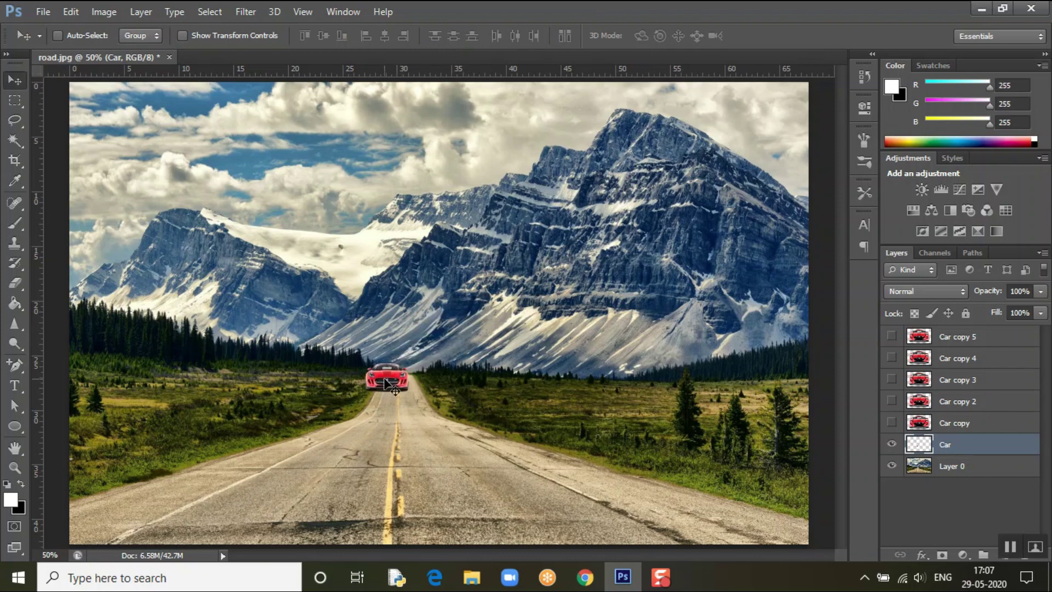
key("ctrl+t")
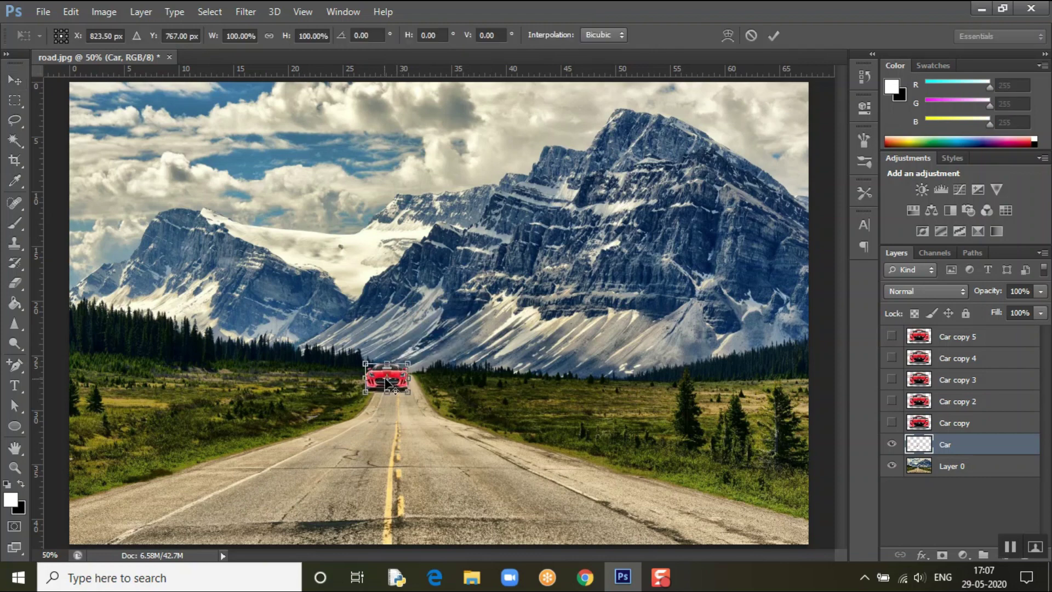
left_click_drag(405, 391, 395, 383)
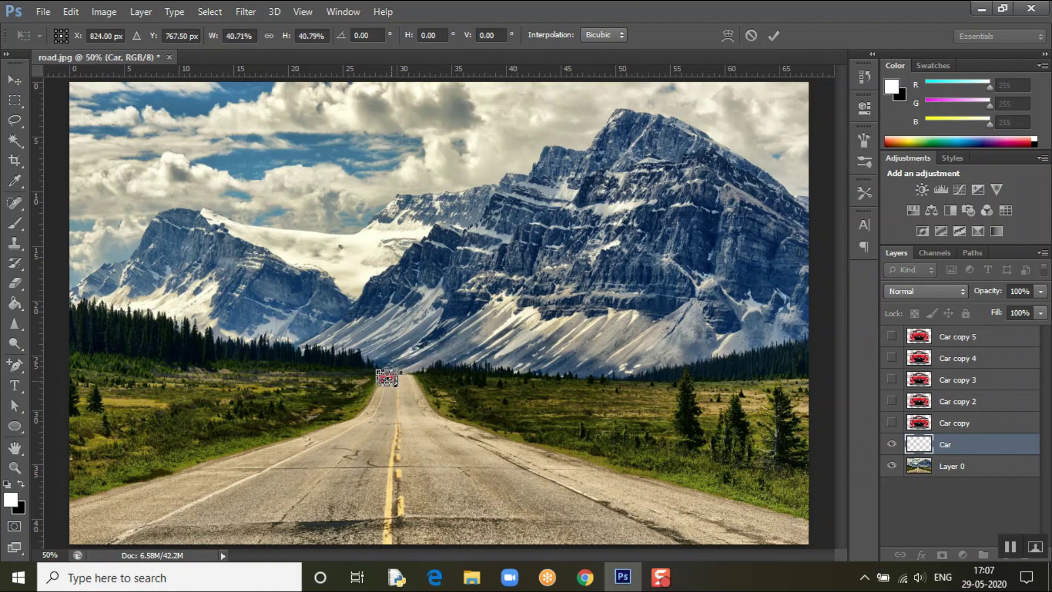
key("Return")
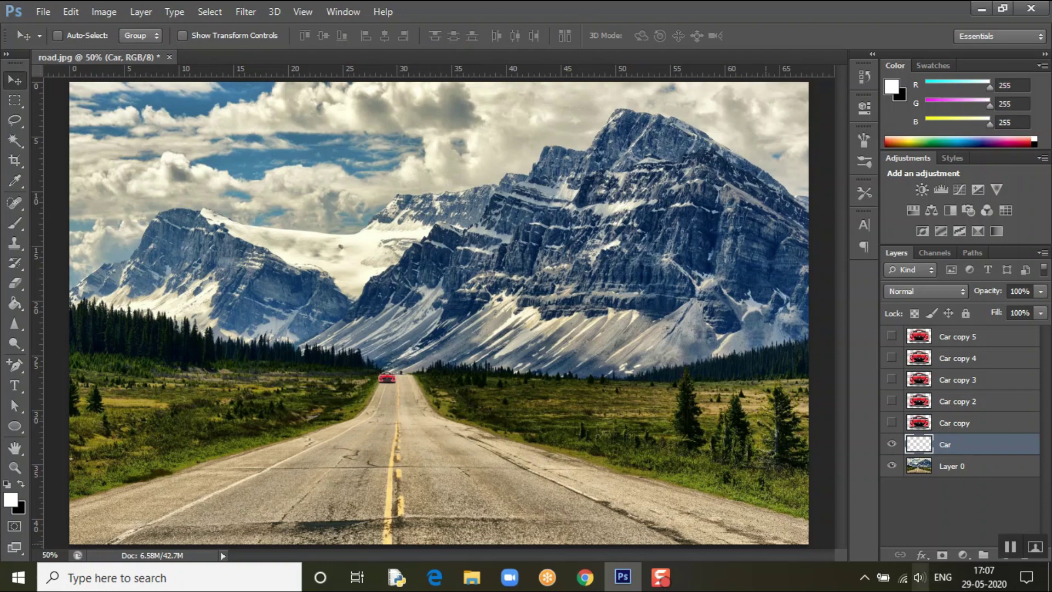
Show and select Car copy, then shrink its car to a tiny size on the road
left_click(892, 423)
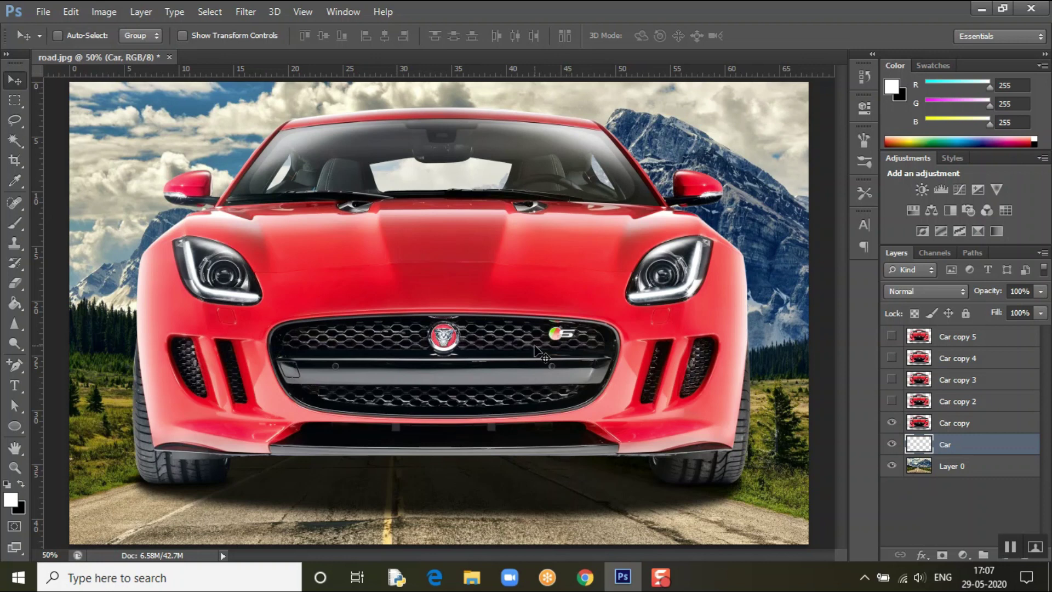
key("ctrl+t")
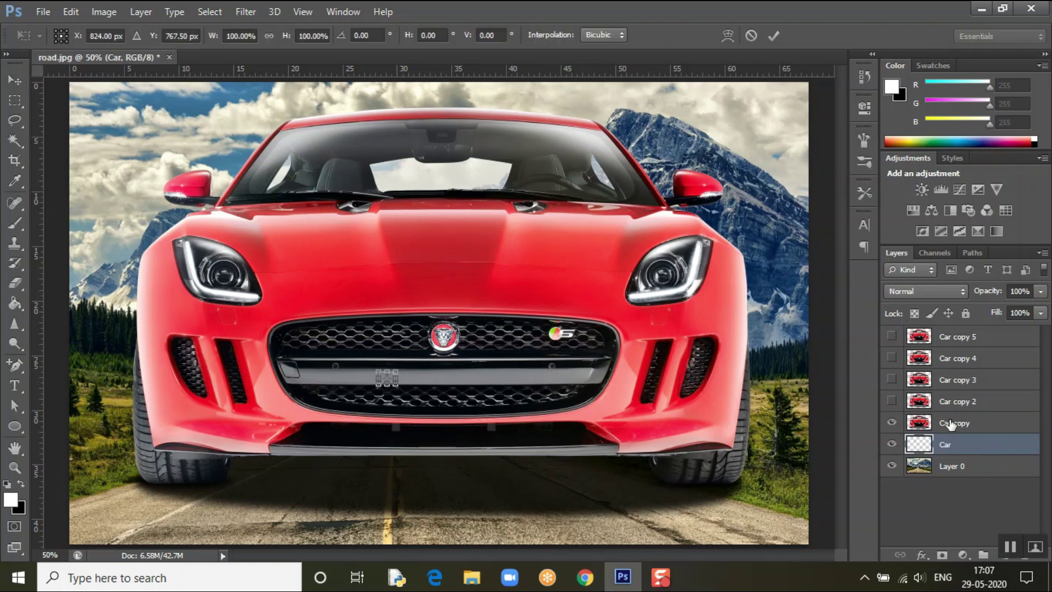
key("Return")
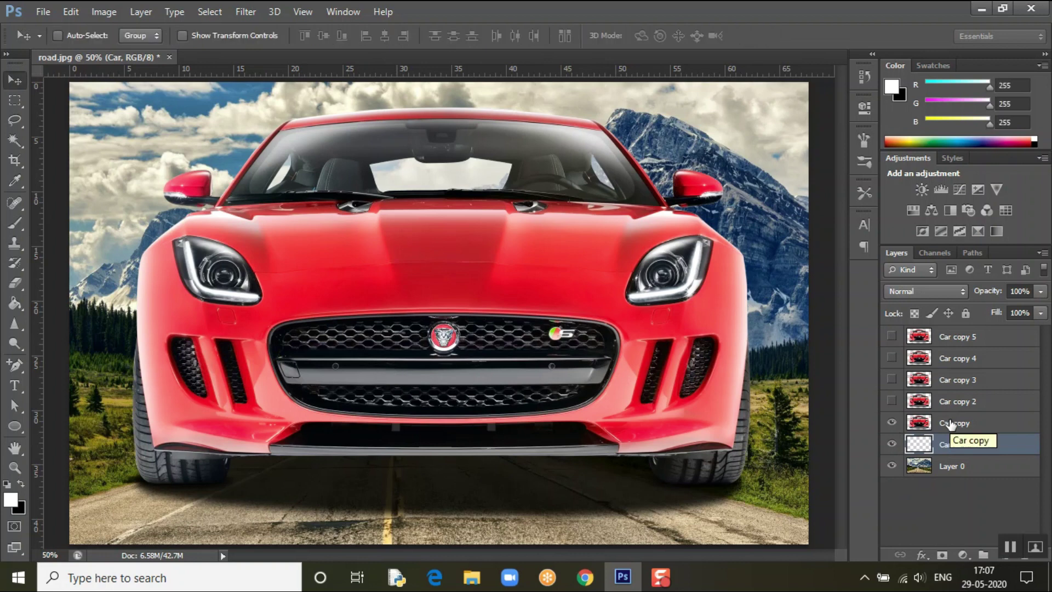
left_click(951, 424)
key("t")
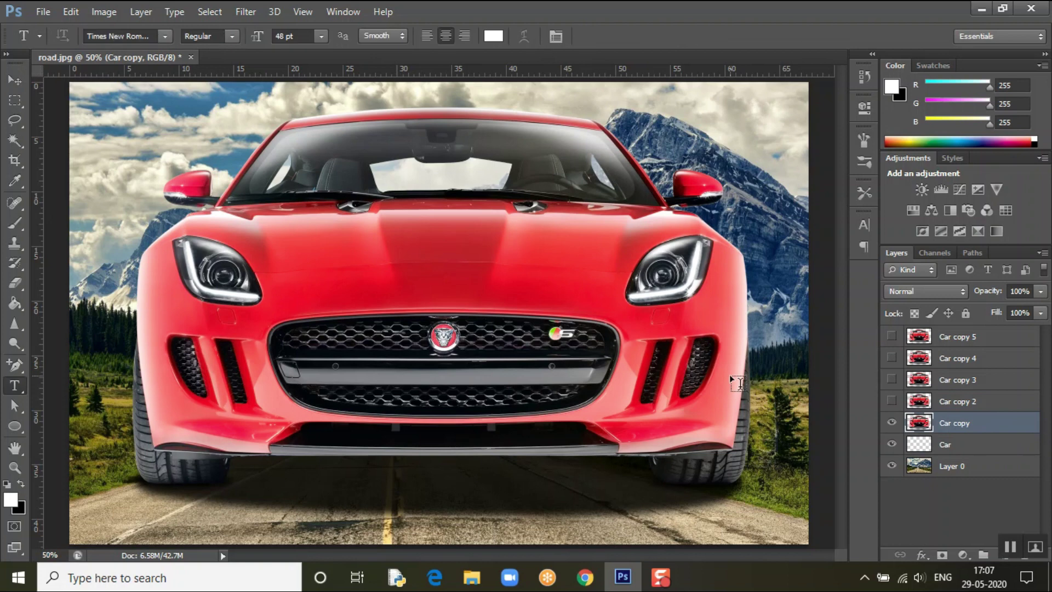
left_click(15, 80)
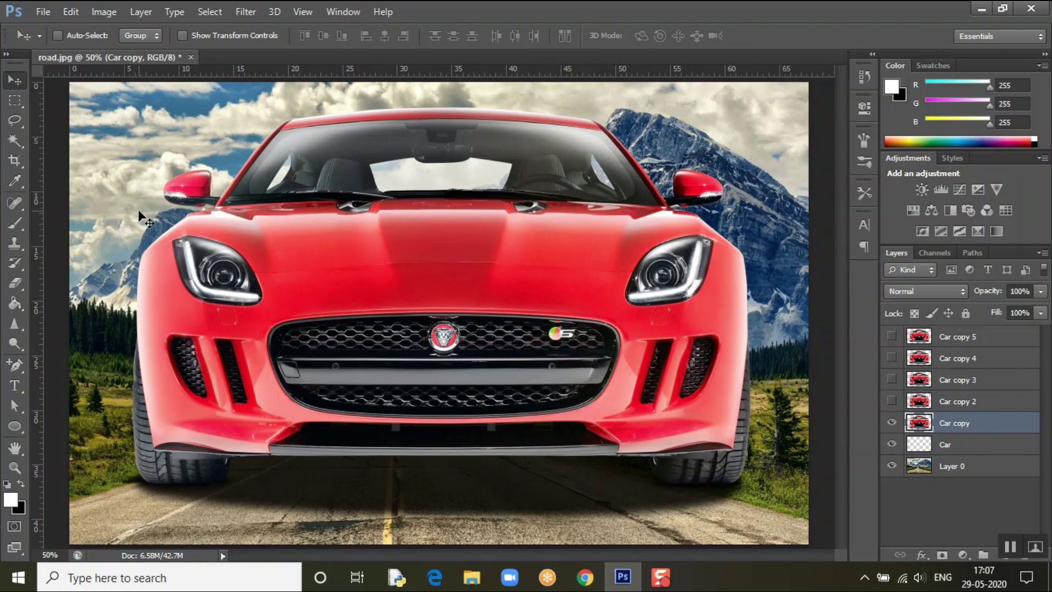
key("ctrl+t")
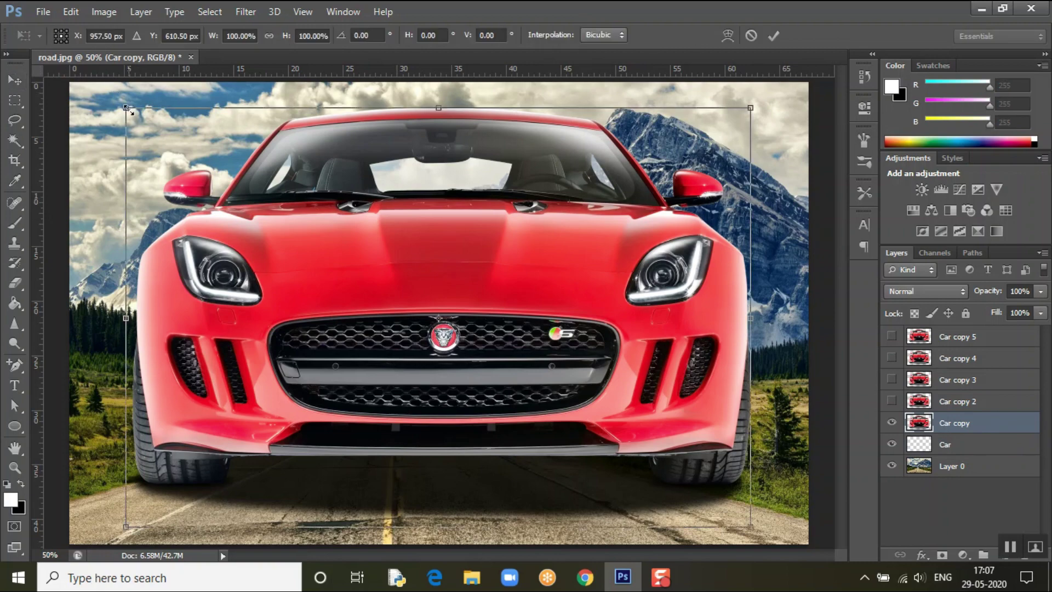
left_click_drag(127, 106, 388, 404)
key("Return")
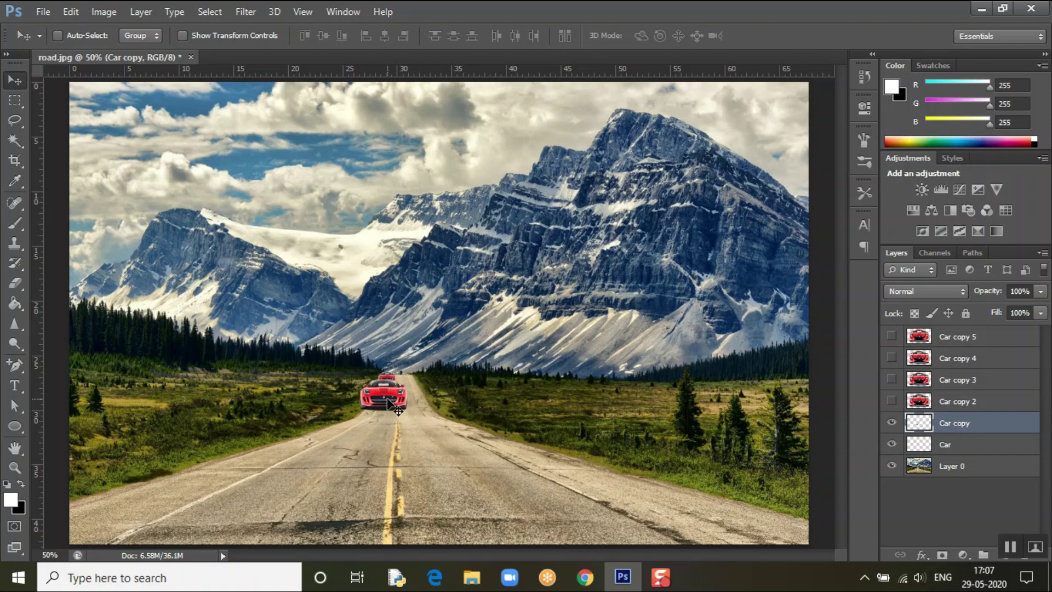
Shrink the Car copy car further, to about 79%, and nudge it right and down
key("ctrl+t")
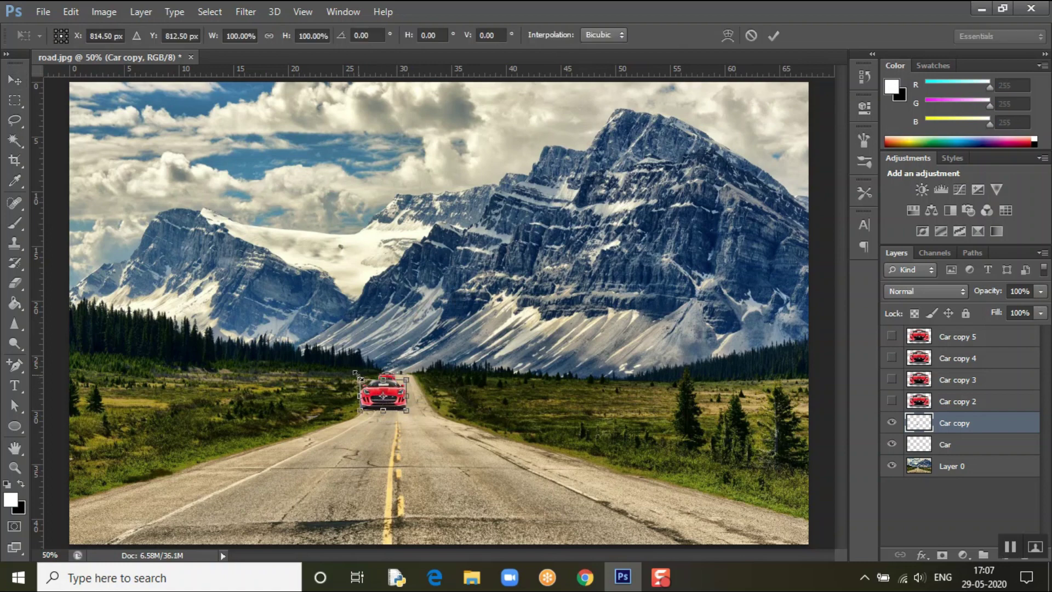
left_click_drag(358, 375, 367, 384)
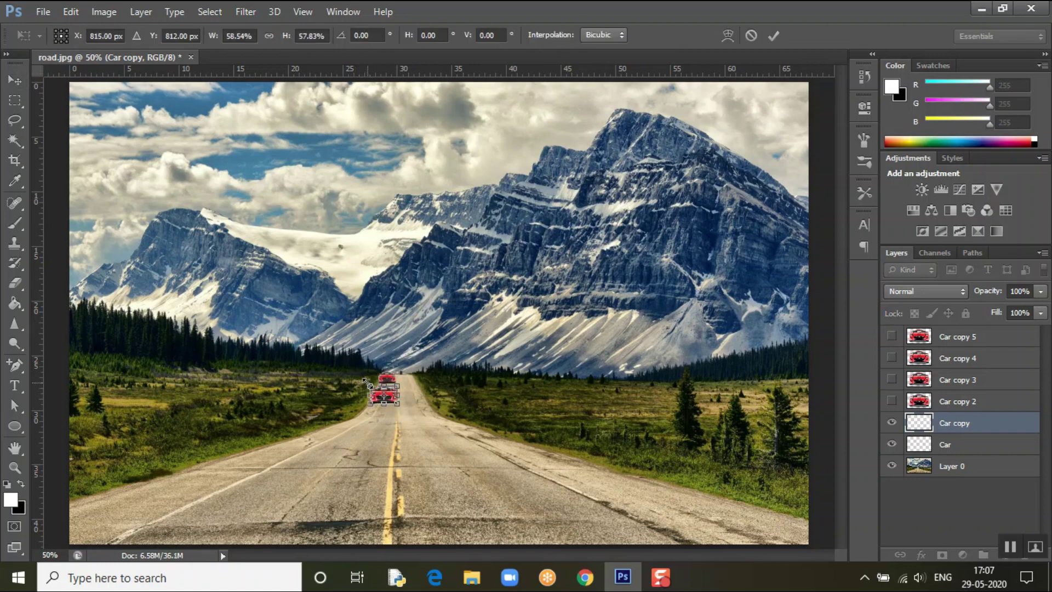
key("Return")
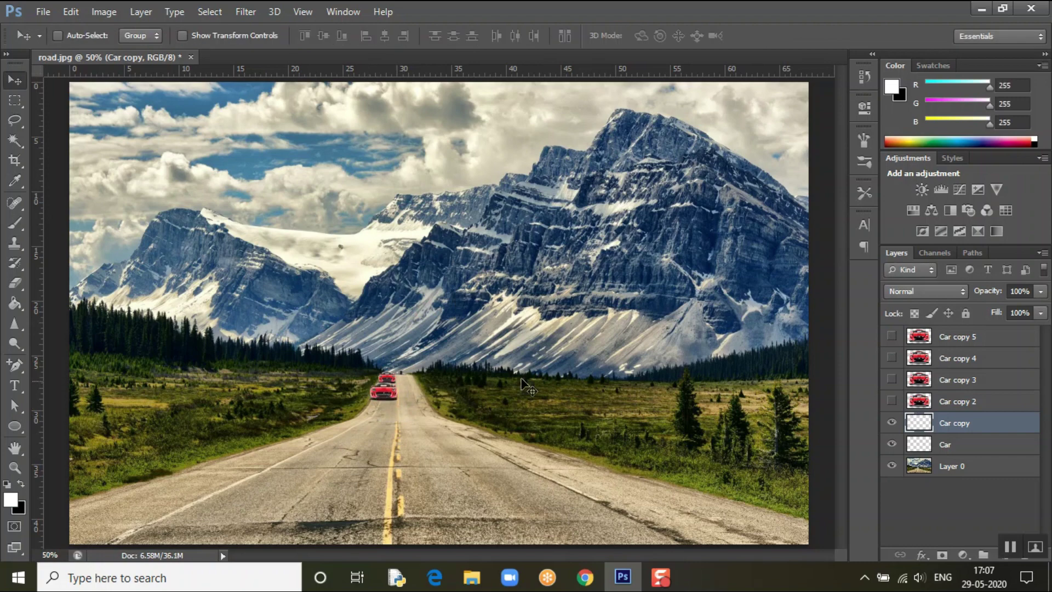
key("ctrl+t")
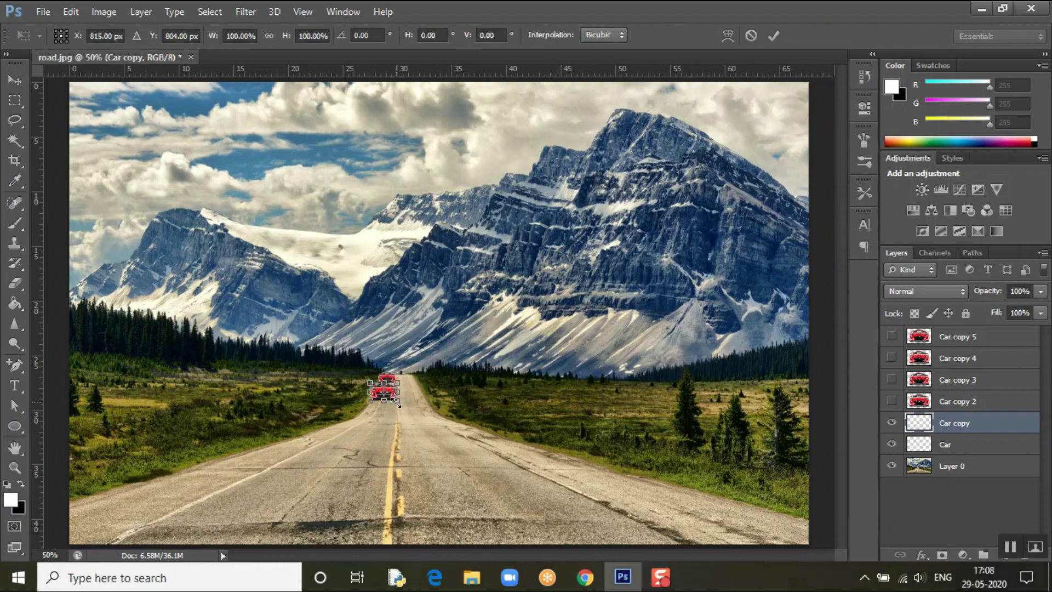
left_click_drag(398, 405, 396, 404)
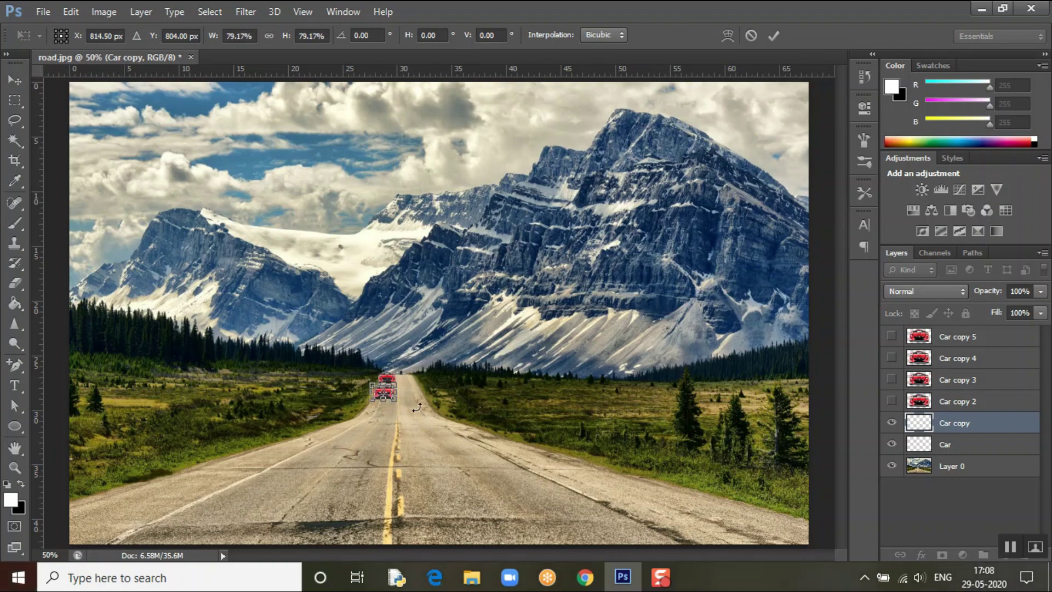
key("Return")
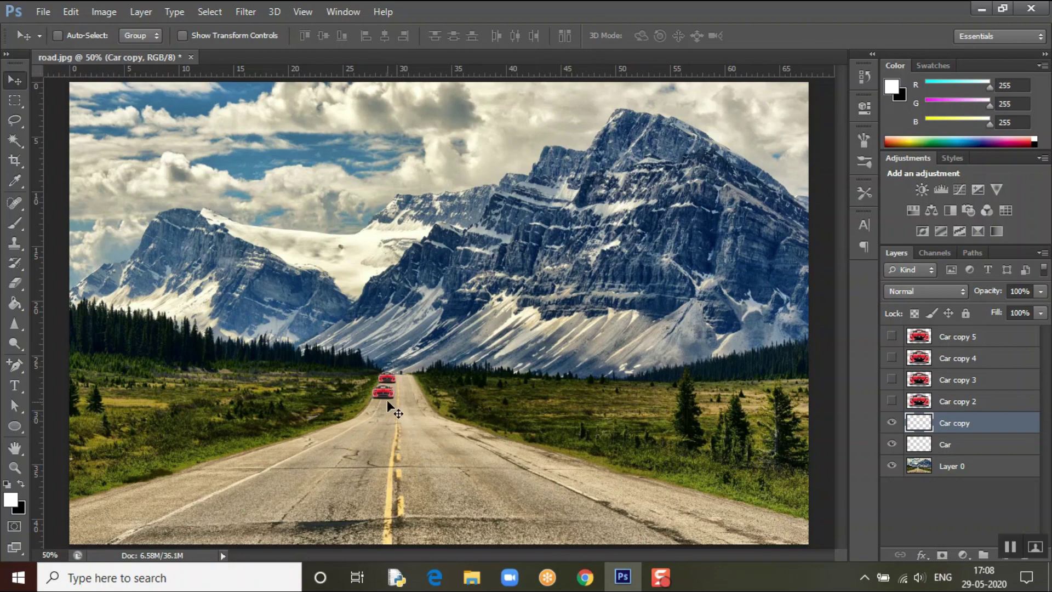
left_click_drag(389, 393, 394, 395)
Shrink Car copy 2's car to about 13%, then 61%, on the road, and show Car copy 3
left_click(892, 402)
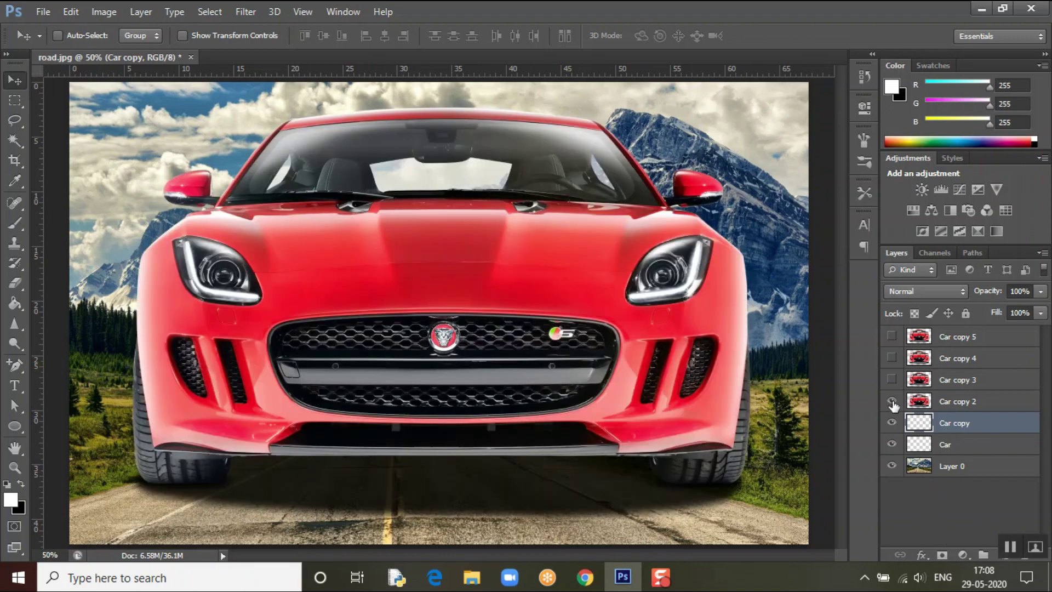
left_click(972, 403)
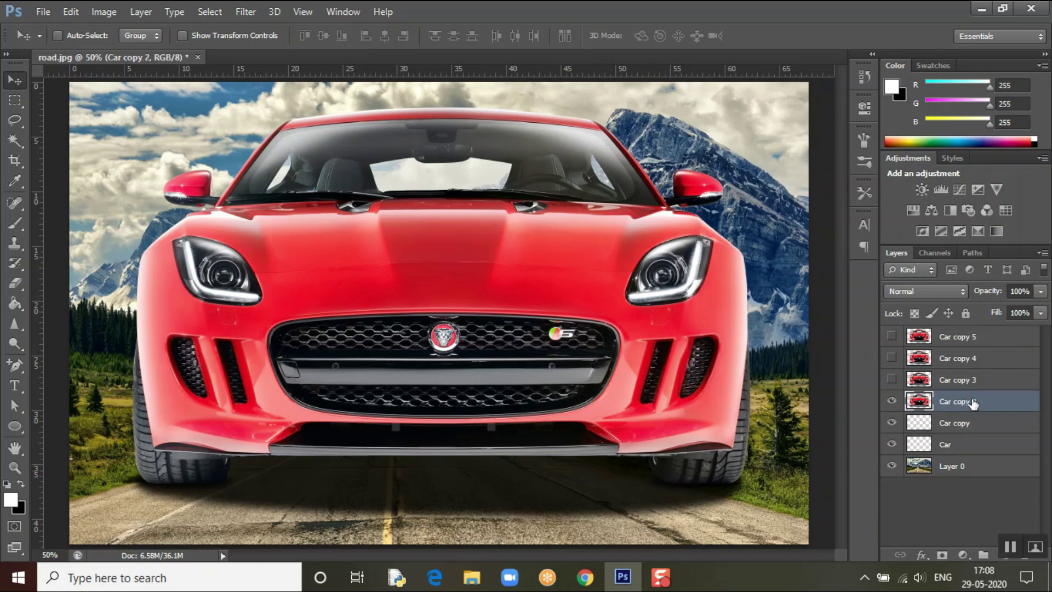
key("ctrl+t")
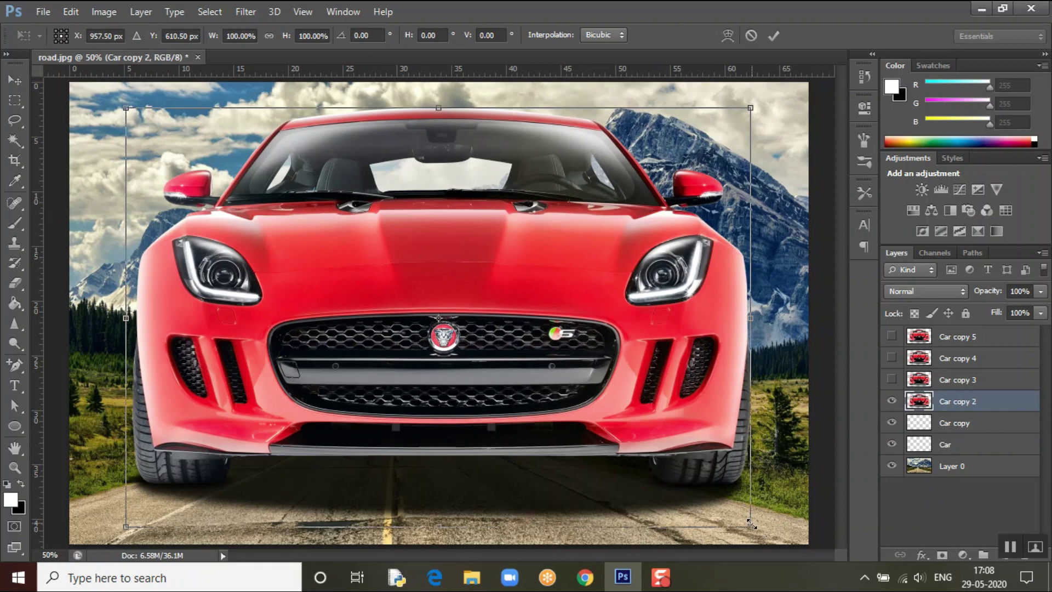
left_click_drag(751, 524, 376, 419)
key("Return")
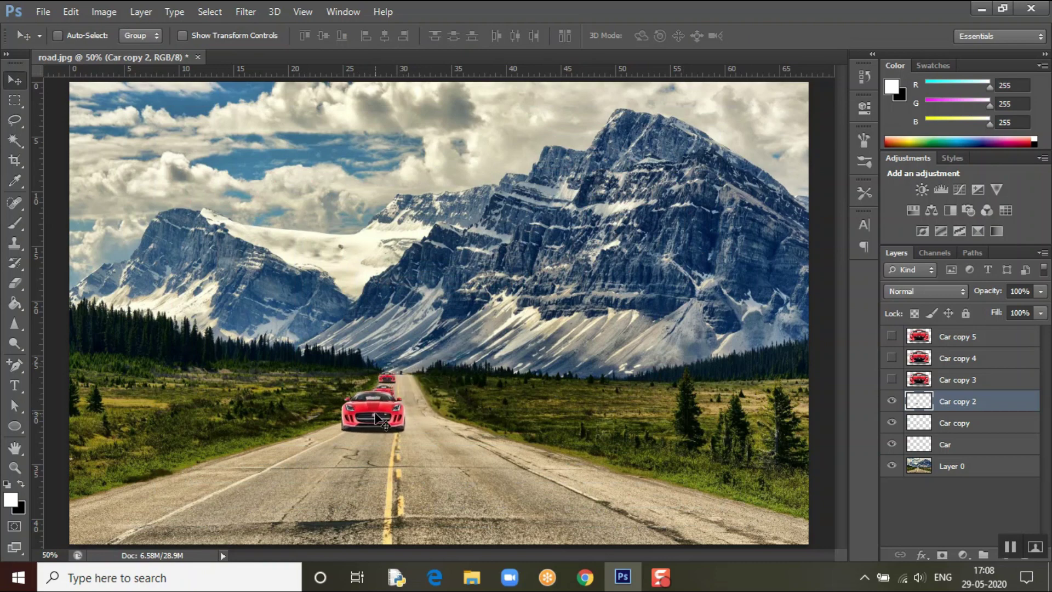
key("ctrl+t")
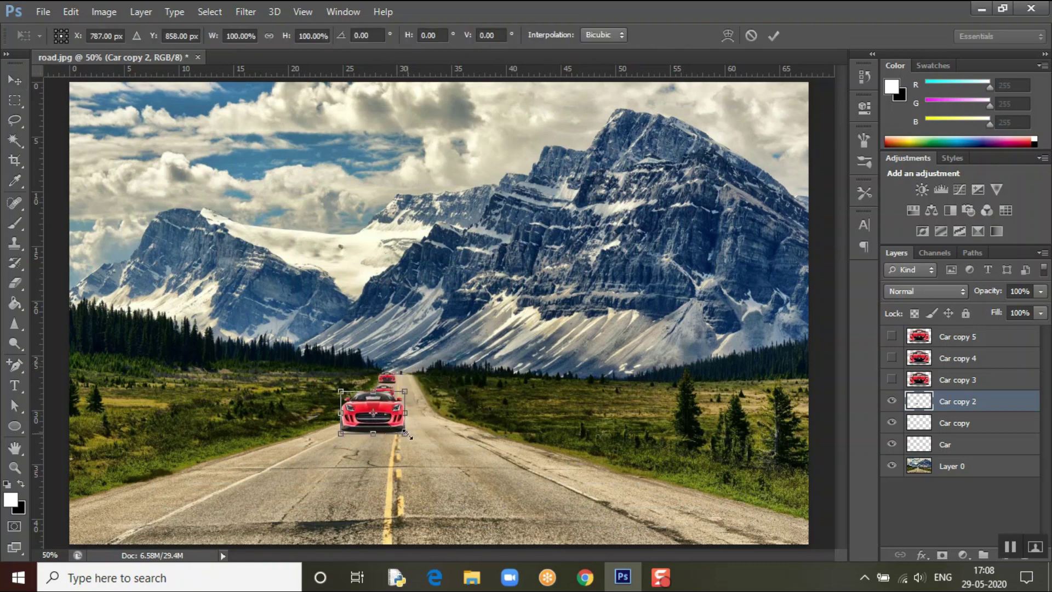
left_click_drag(406, 434, 383, 417)
key("Return")
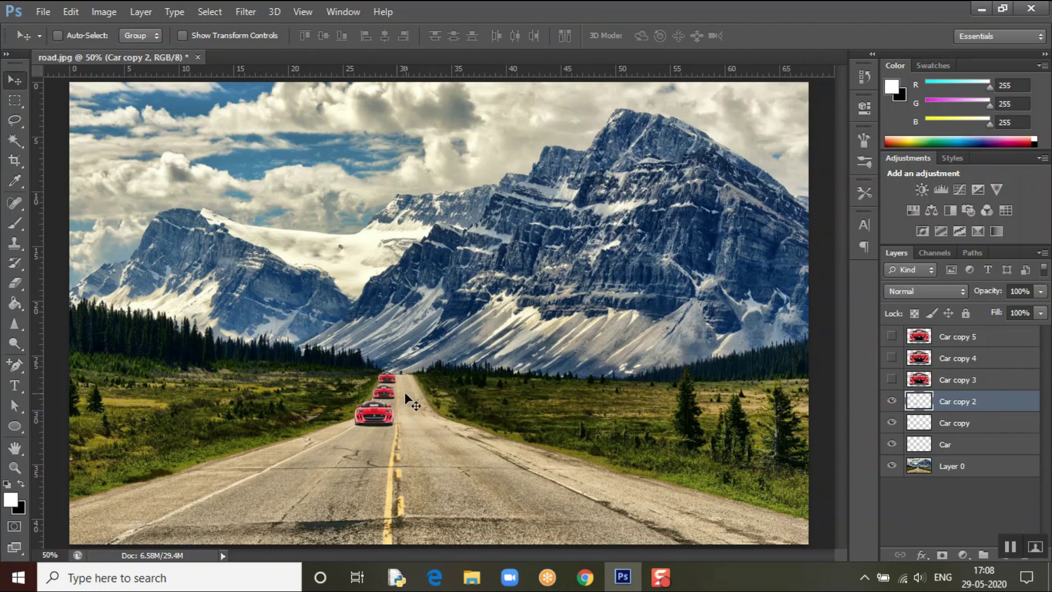
left_click(891, 379)
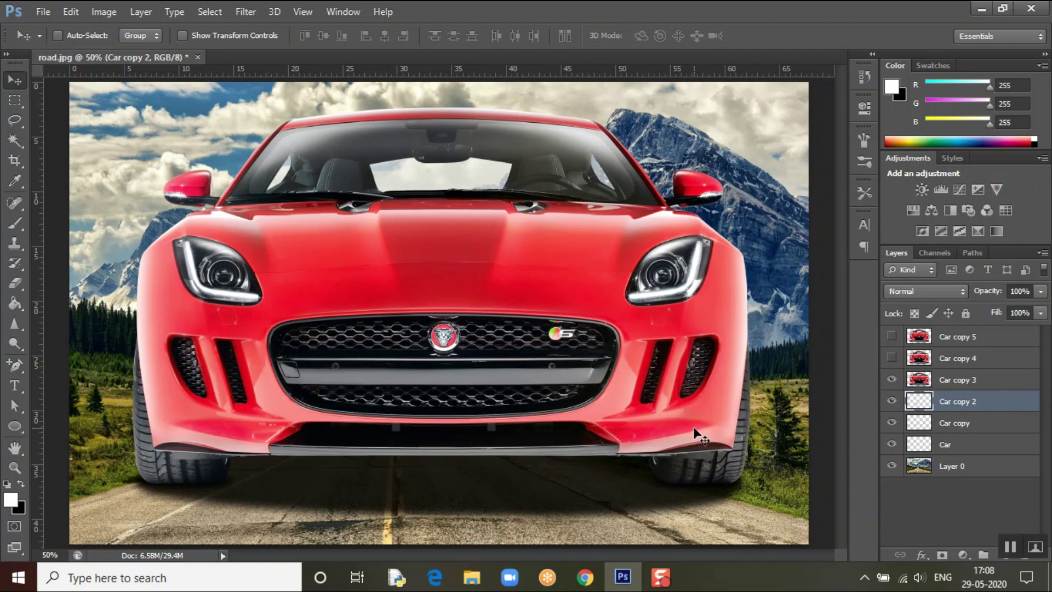
Shrink Car copy 3's car to about 11%, then enlarge it to about 141% on the road
left_click(973, 380)
key("ctrl+t")
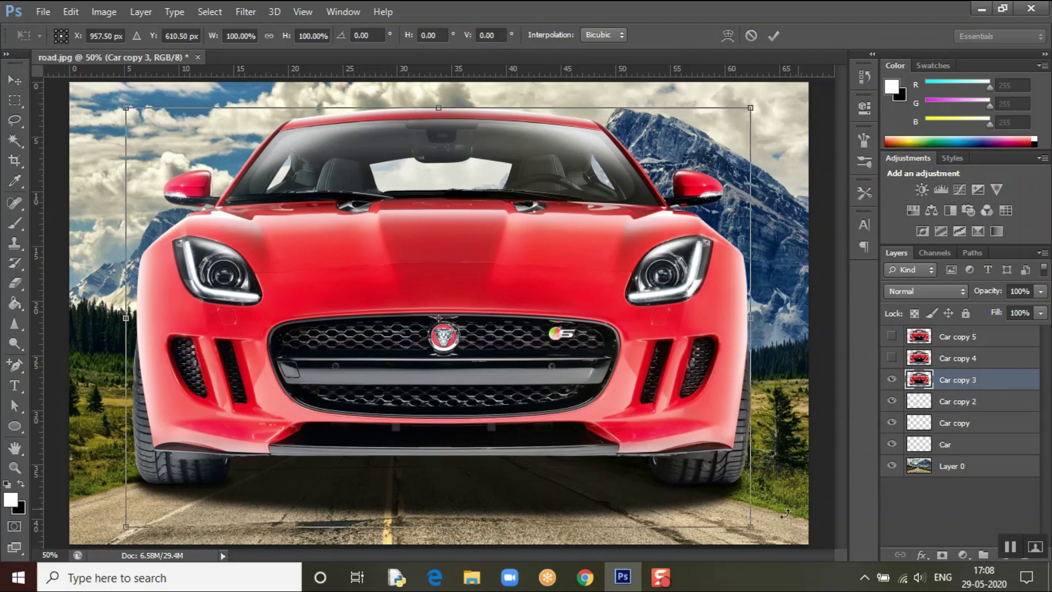
left_click_drag(751, 524, 334, 434)
key("Return")
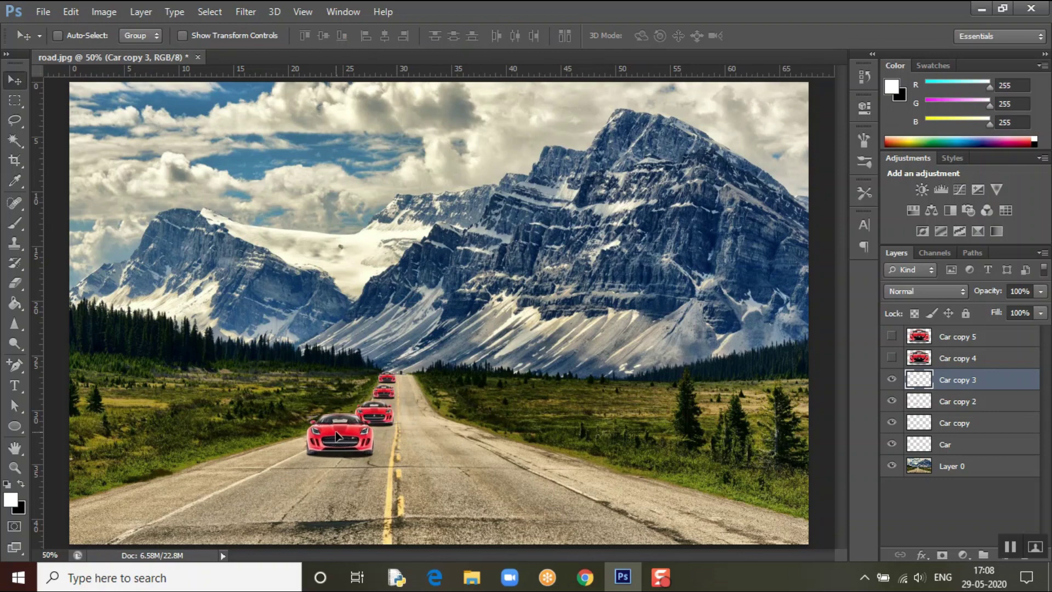
key("ctrl+t")
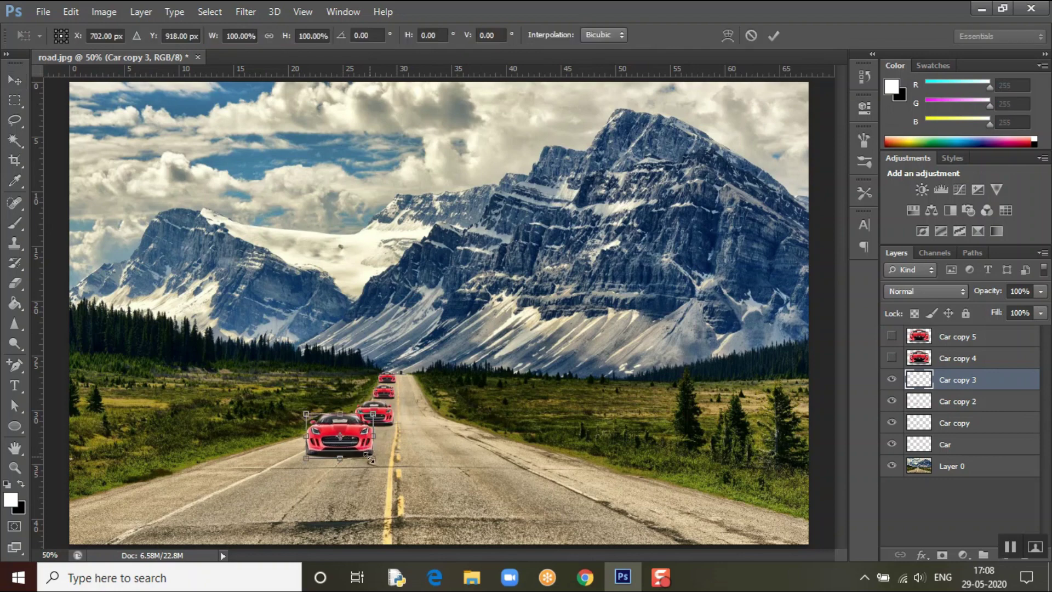
mouse_move(371, 456)
left_mouse_down()
mouse_move(393, 471)
mouse_move(383, 465)
left_mouse_up()
key("Return")
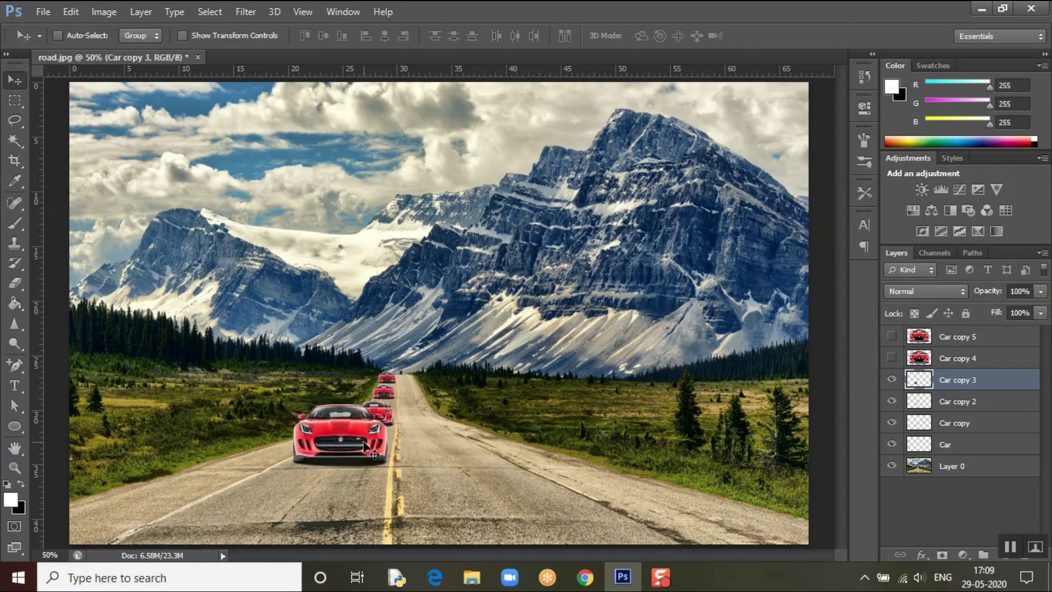
Show and select Car copy 4, shrink its huge car and move it onto the left lane
left_click(892, 357)
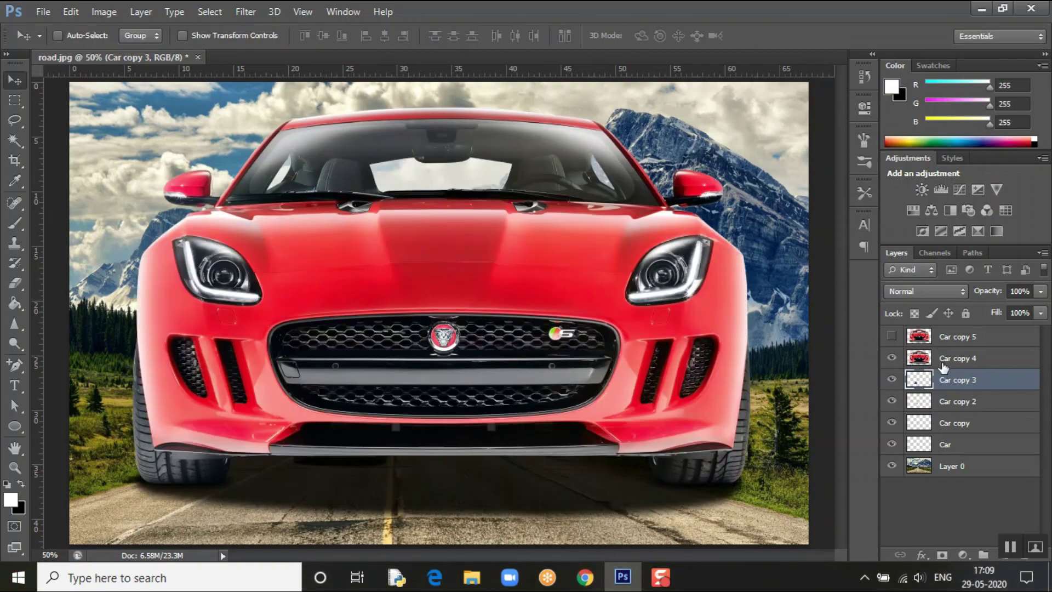
key("ctrl+t")
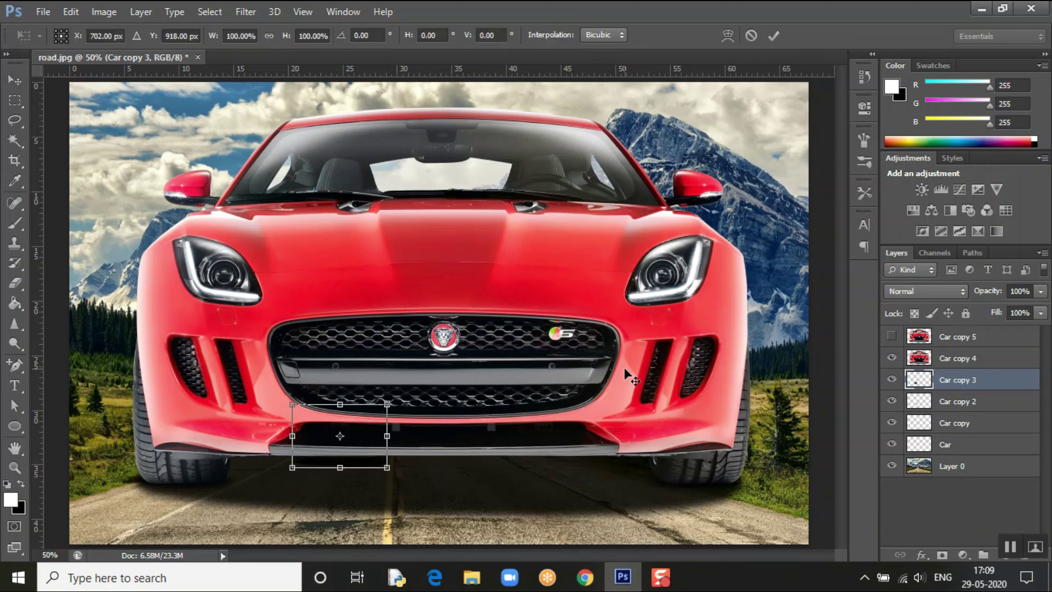
key("Return")
left_click(968, 360)
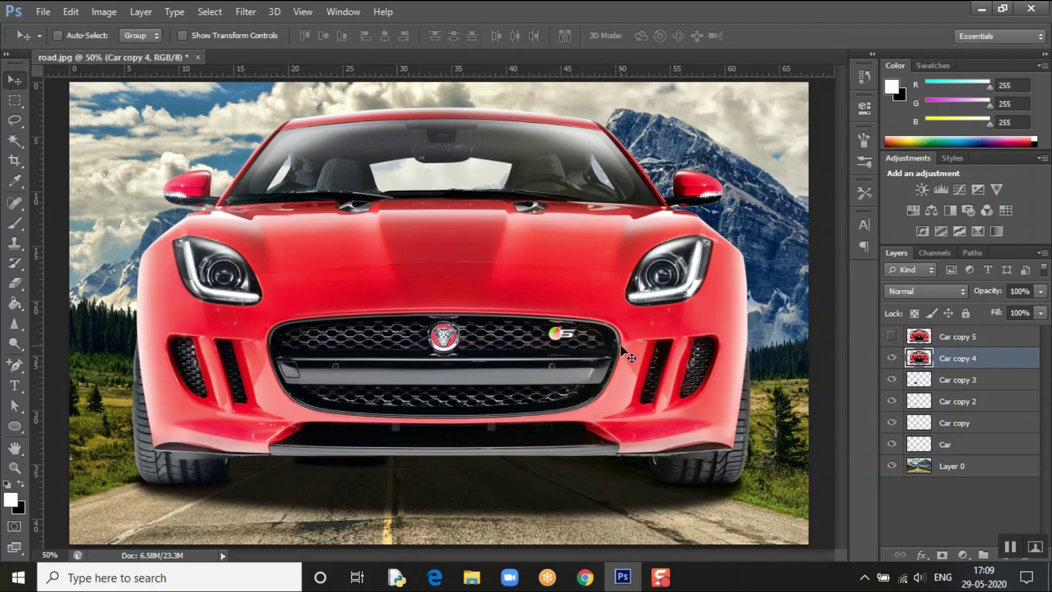
key("ctrl+t")
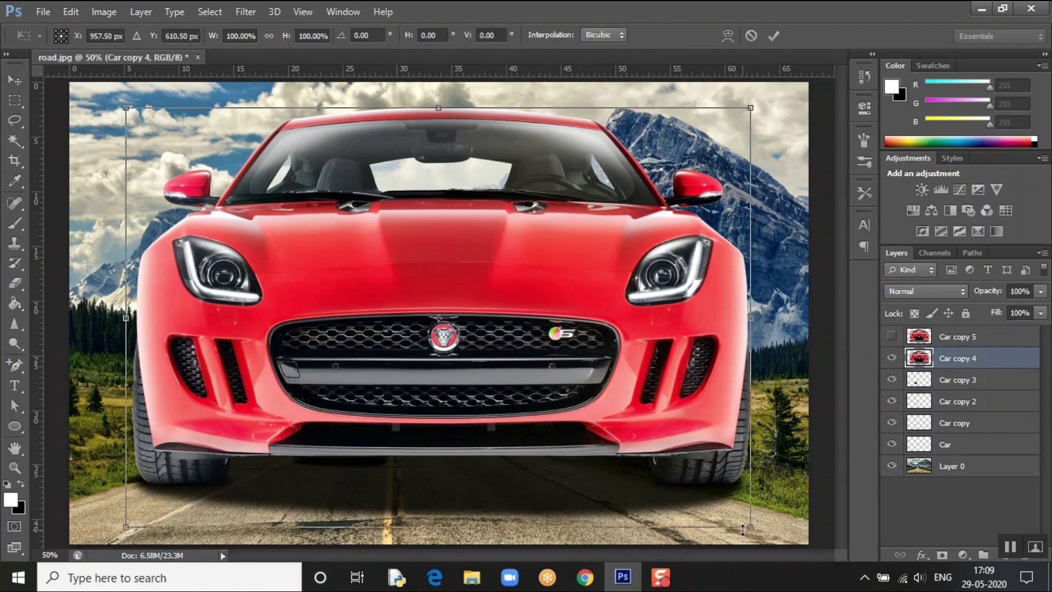
left_click_drag(748, 525, 503, 363)
key("Return")
left_click_drag(477, 321, 327, 465)
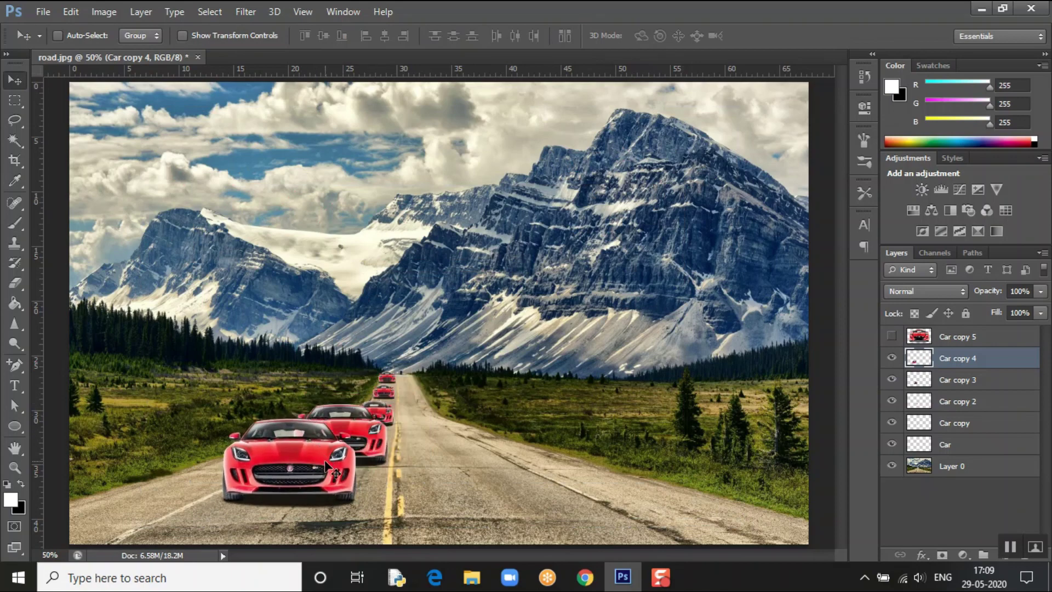
Enlarge the front car to about 131% and nudge it down-left
key("ctrl+t")
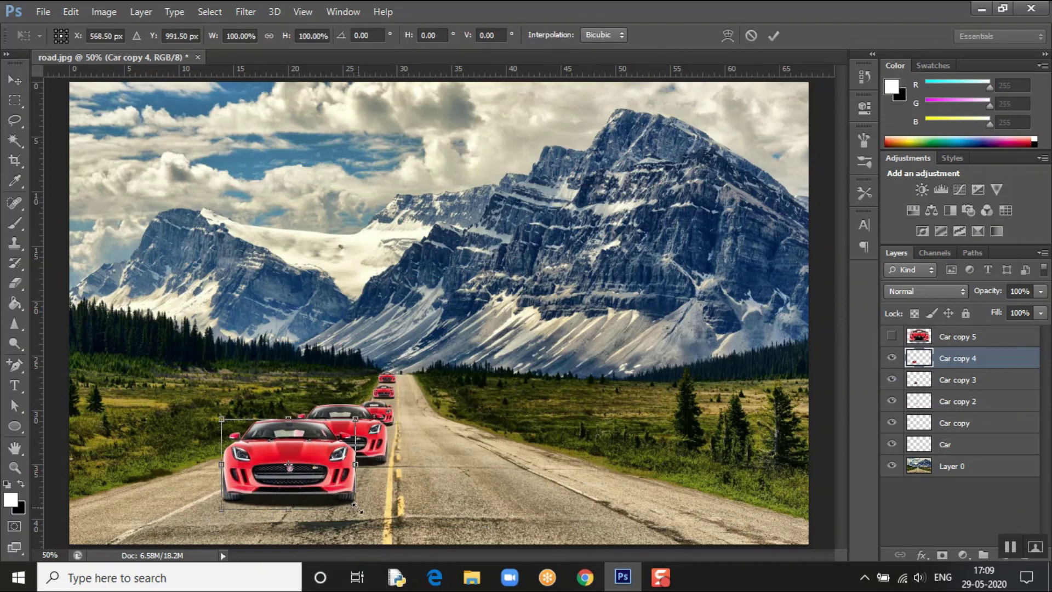
left_click_drag(357, 508, 375, 528)
key("Return")
mouse_move(326, 463)
left_mouse_down()
mouse_move(310, 475)
mouse_move(322, 460)
left_mouse_up()
Show and select Car copy 5, shrink its car to about 35% and move it down-left onto the road
left_click(892, 337)
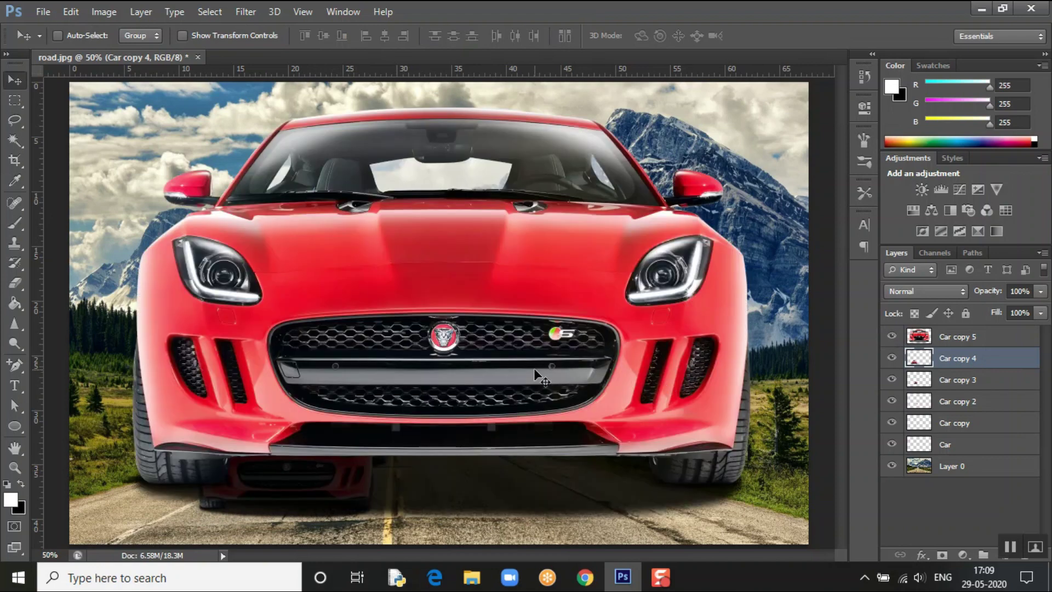
key("ctrl+t")
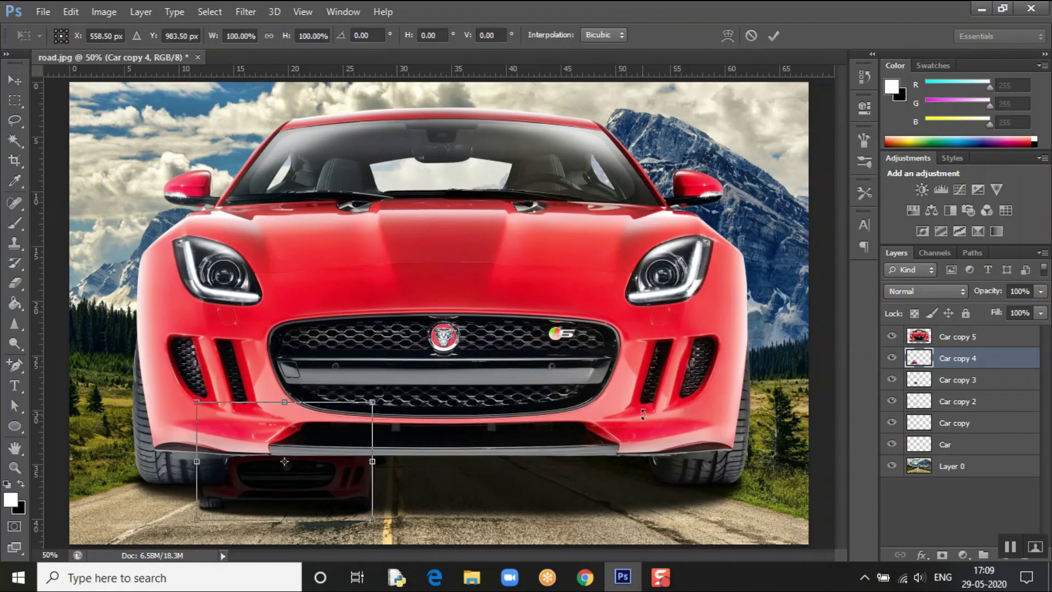
key("Return")
left_click(950, 336)
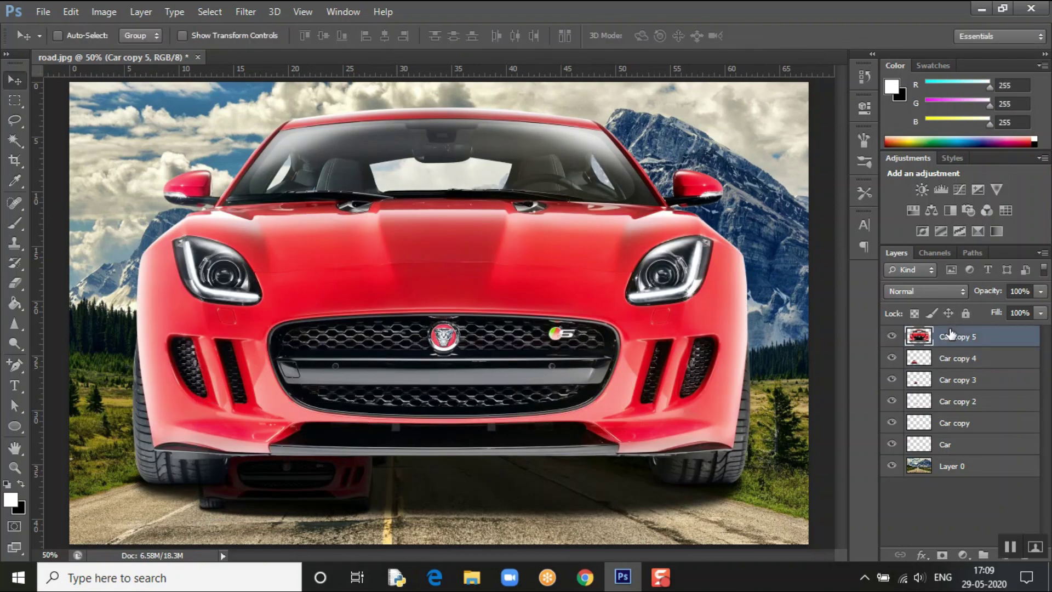
key("ctrl+t")
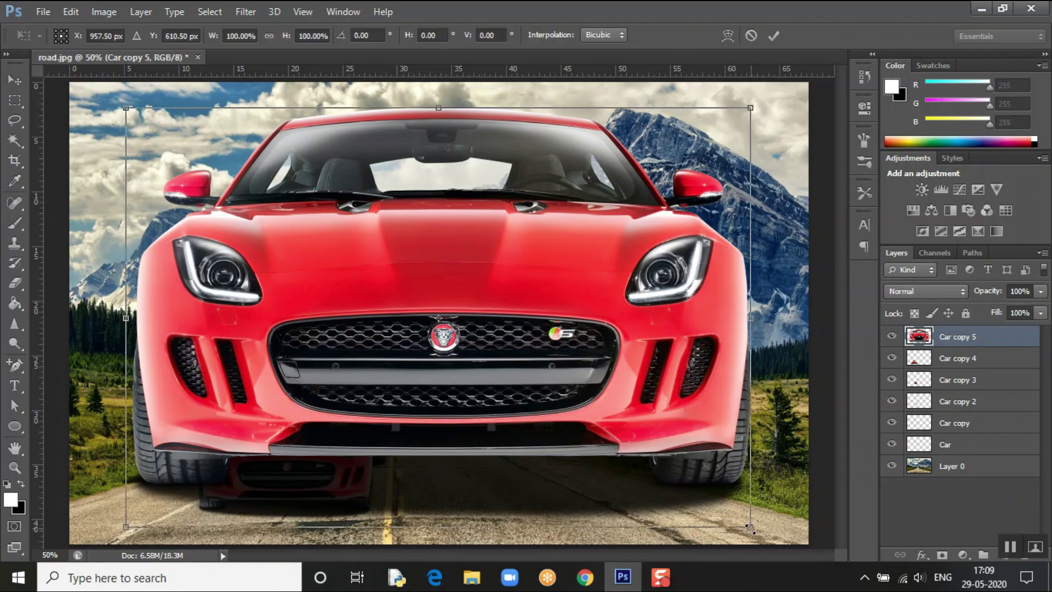
left_click_drag(749, 527, 534, 409)
key("Return")
left_click_drag(445, 291, 276, 467)
Enlarge the nearest car slightly and shift it further left
key("ctrl+t")
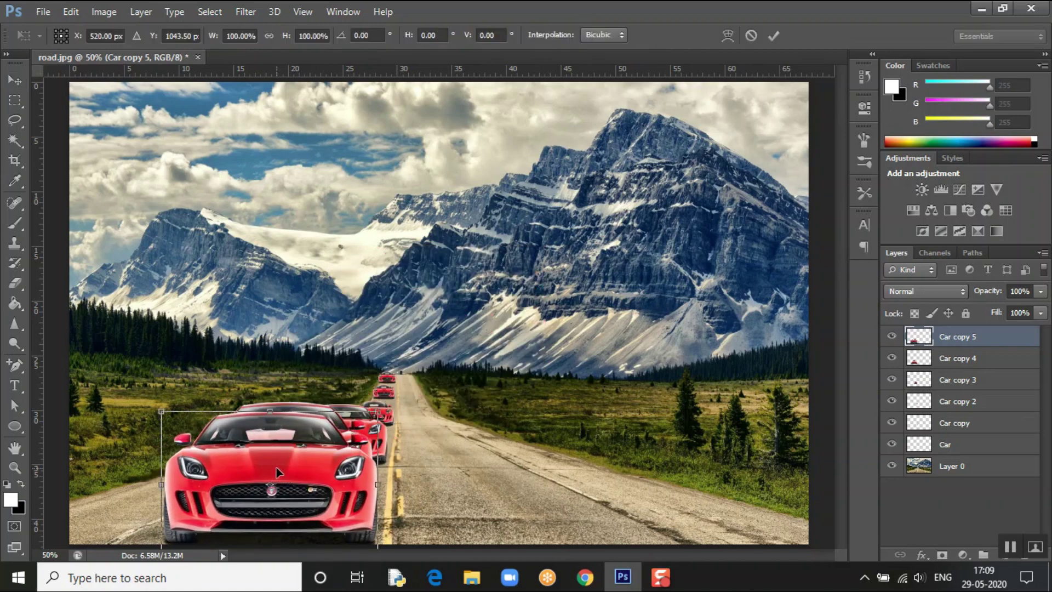
left_click_drag(378, 411, 383, 404)
key("Return")
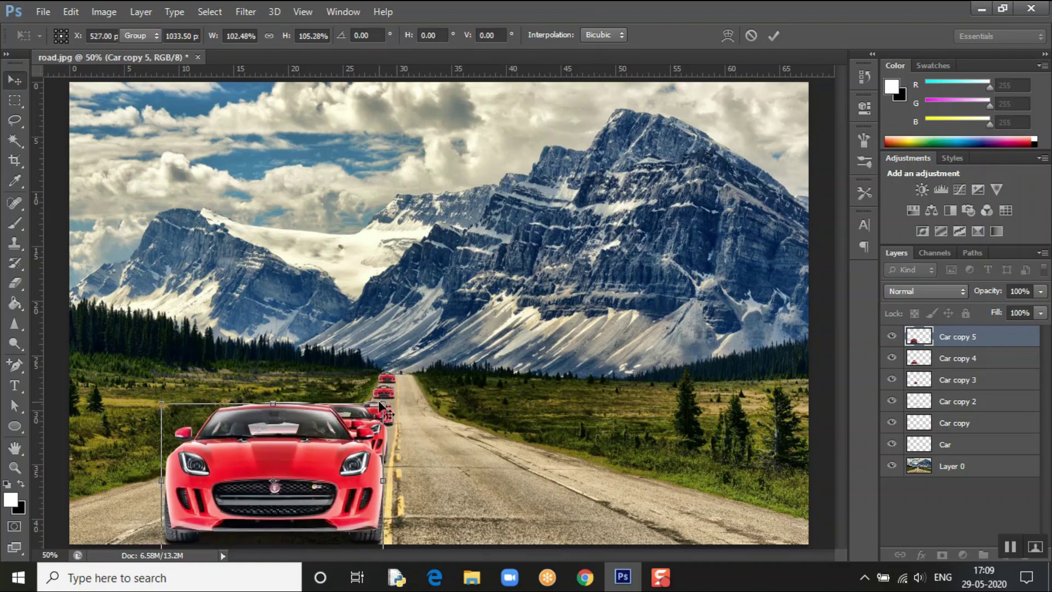
left_click_drag(294, 483, 258, 483)
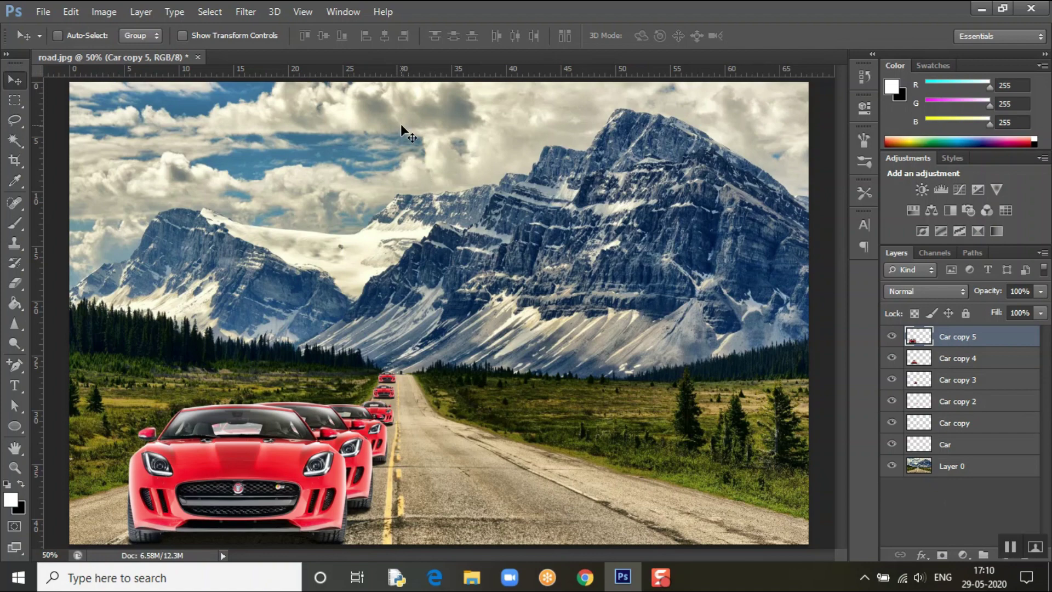
Show the Timeline panel and create a frame animation from the six-car road scene
left_click(345, 12)
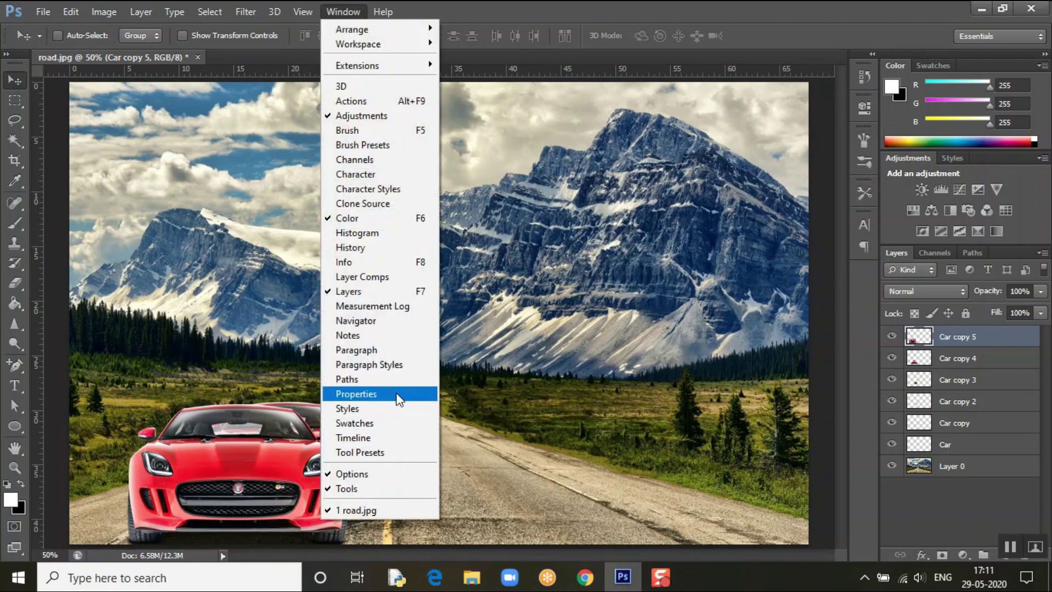
left_click(354, 437)
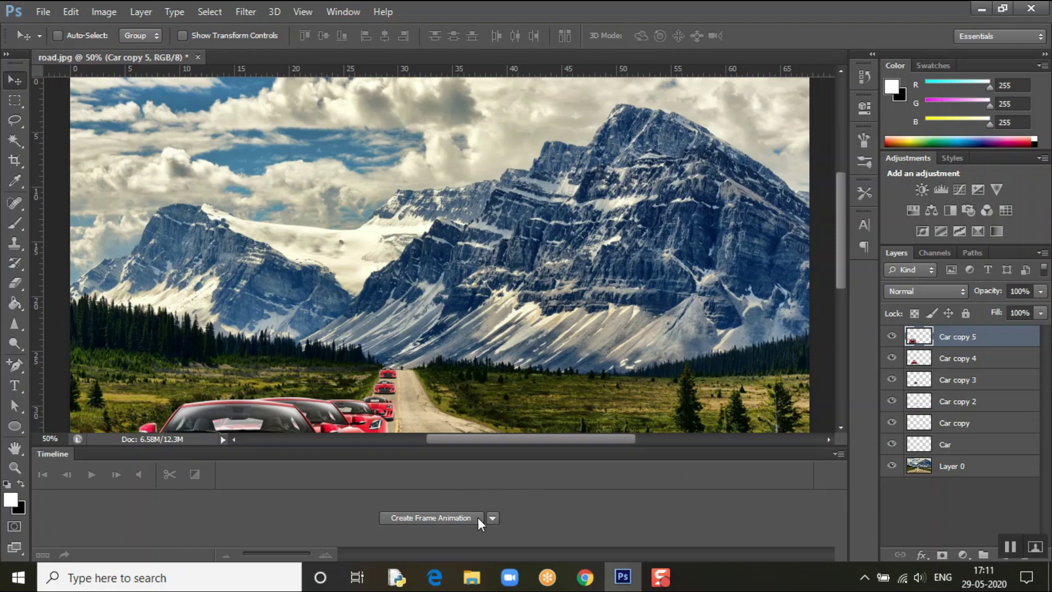
left_click(440, 517)
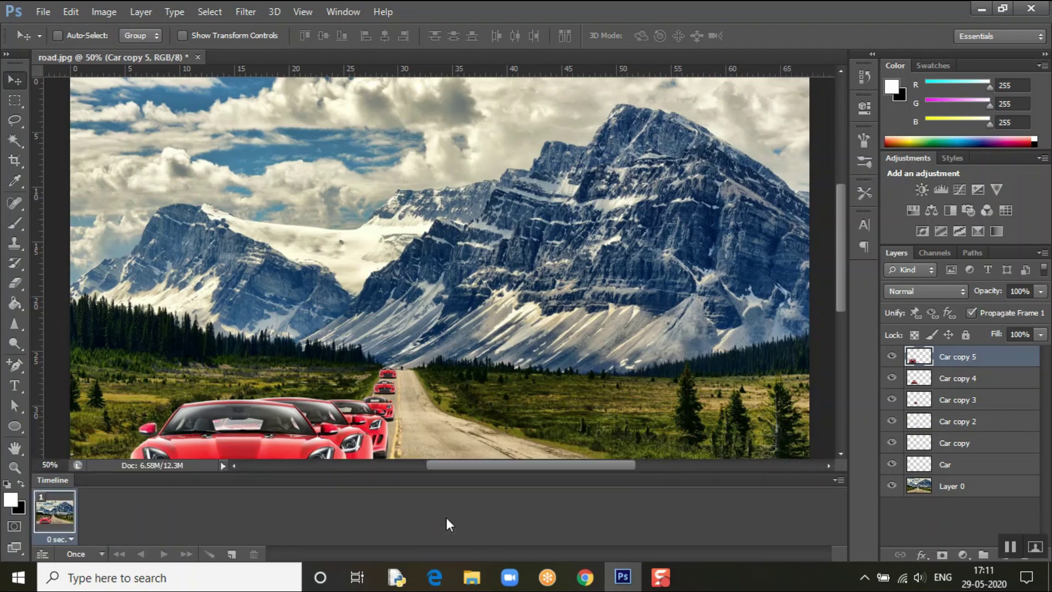
Hide Car copy through Car copy 5 so frame 1 shows only the farthest car
left_click(891, 442)
left_click(892, 420)
left_click(892, 400)
left_click(892, 378)
left_click(892, 356)
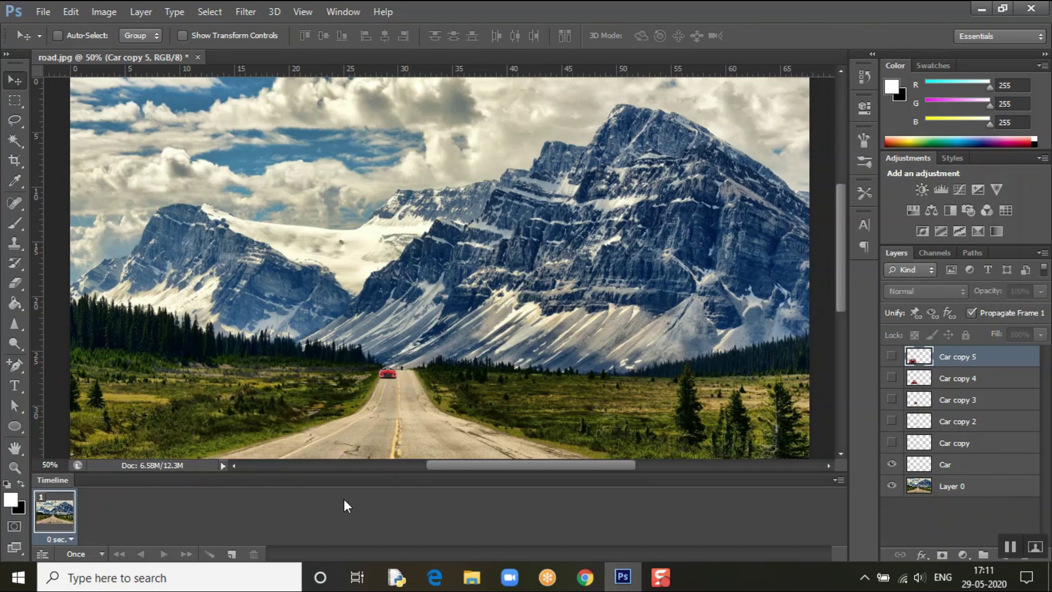
Add frame 2 with a 0.1-second delay, showing Car copy and hiding Car
left_click(233, 555)
left_click(117, 539)
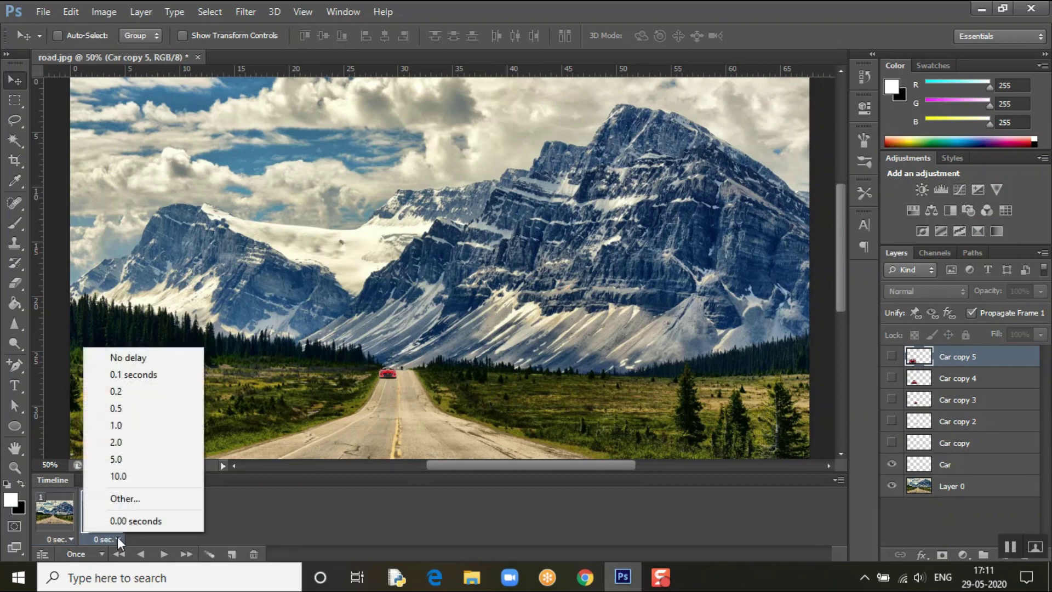
left_click(176, 377)
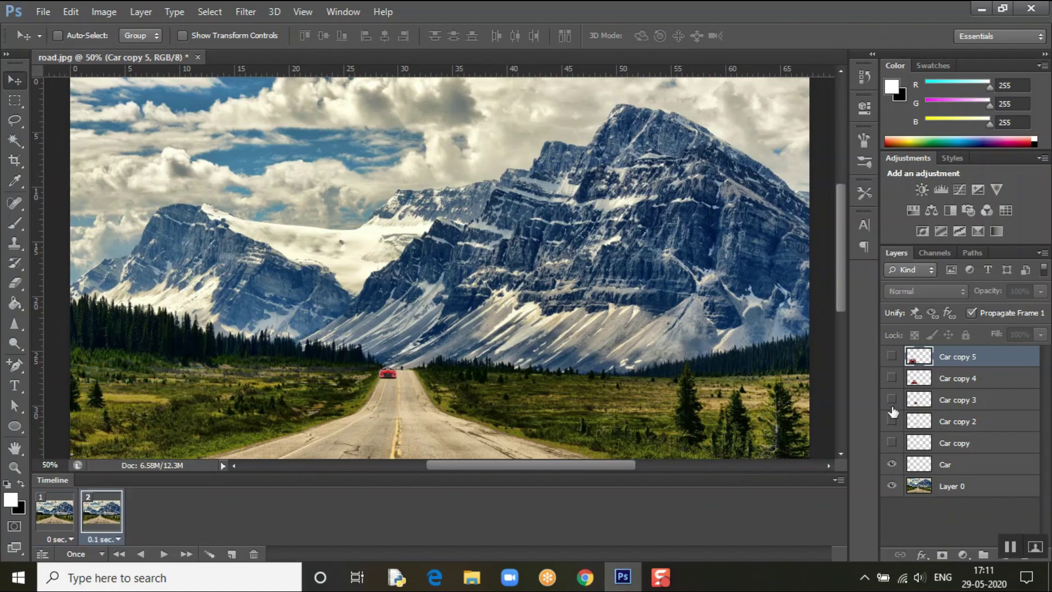
left_click(891, 444)
left_click(893, 465)
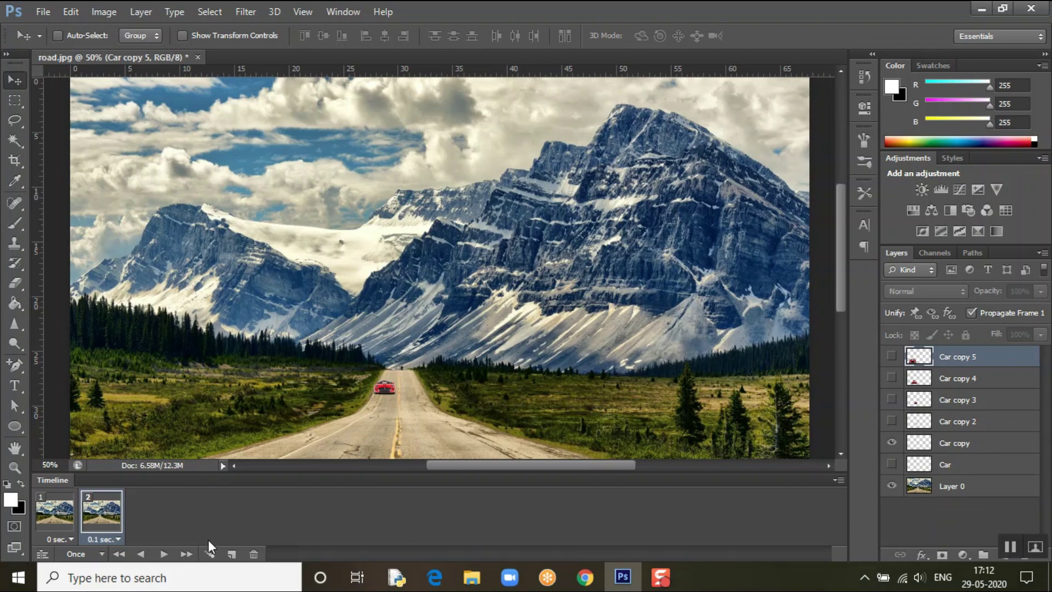
Add frames 3 and 4, showing Car copy 2 then Car copy 3 in turn
left_click(232, 554)
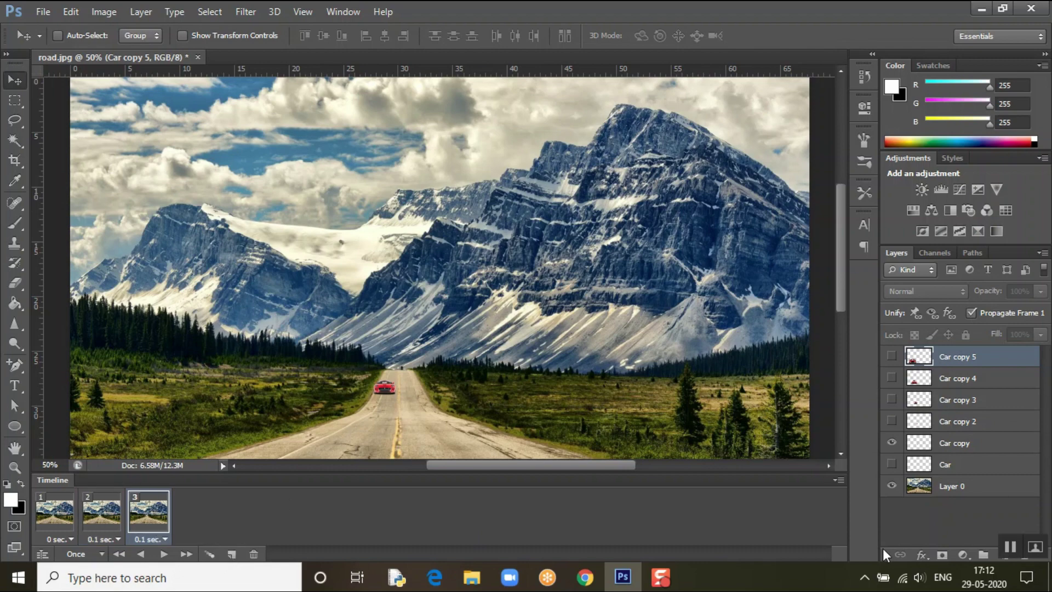
left_click(892, 420)
left_click(891, 443)
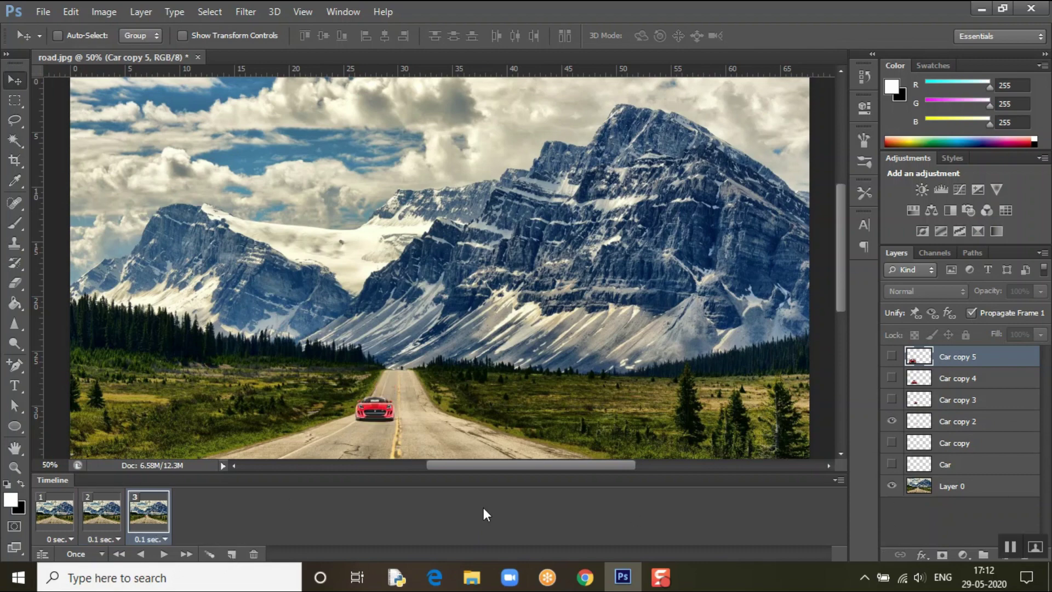
left_click(230, 552)
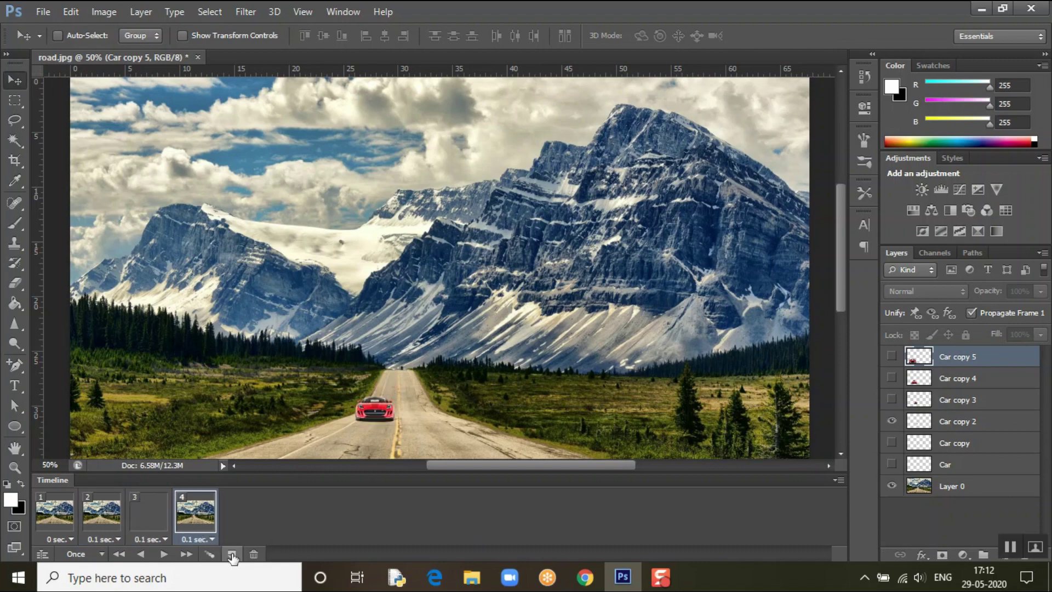
left_click(892, 399)
left_click(891, 420)
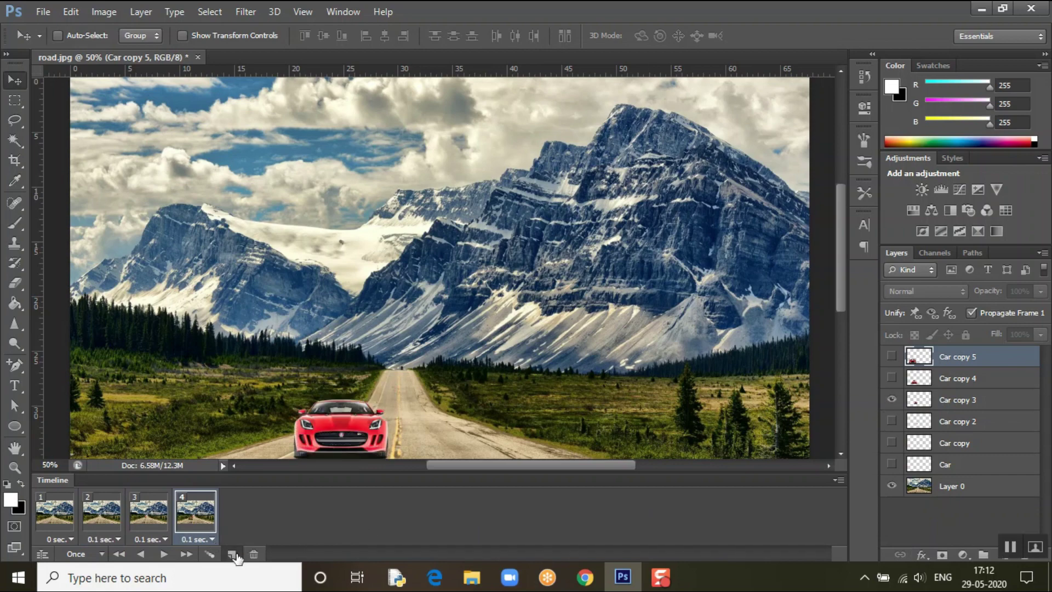
Add frames 5 and 6 showing Car copy 4 then Car copy 5, and preview playback
left_click(232, 554)
left_click(891, 378)
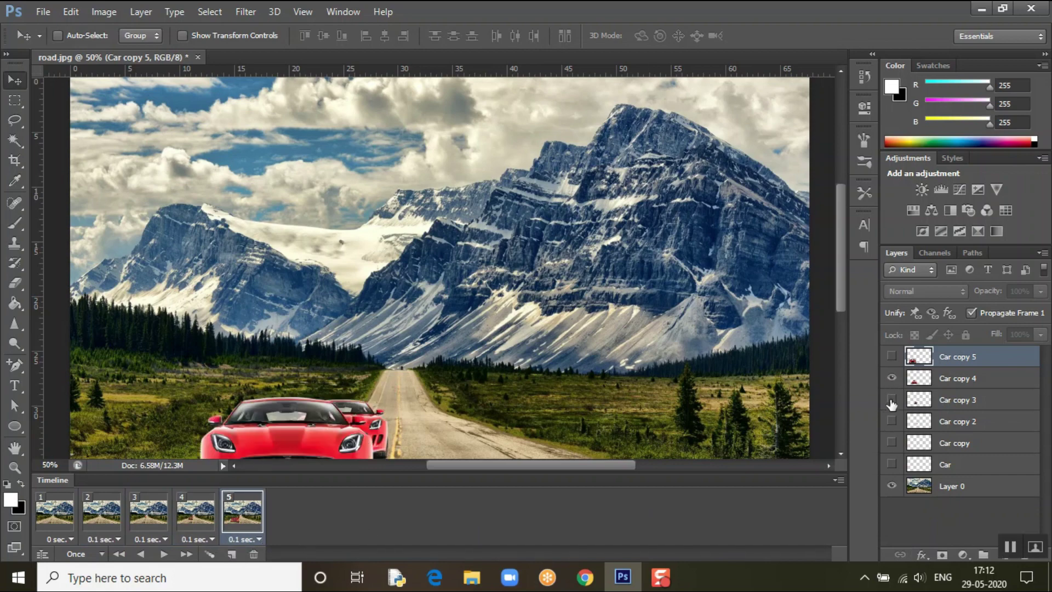
left_click(891, 400)
left_click(232, 553)
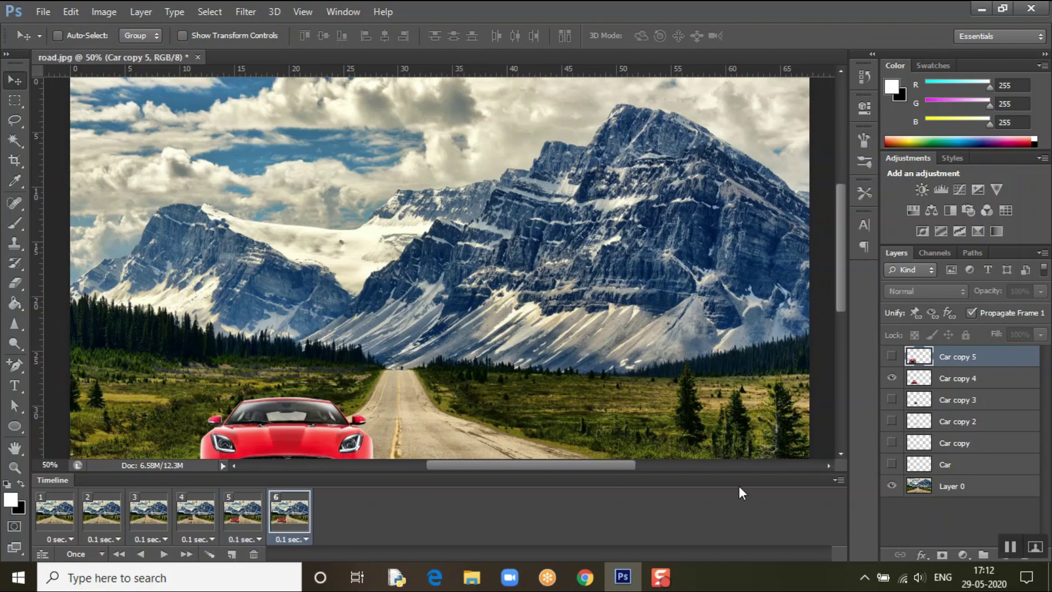
left_click(892, 356)
left_click(891, 378)
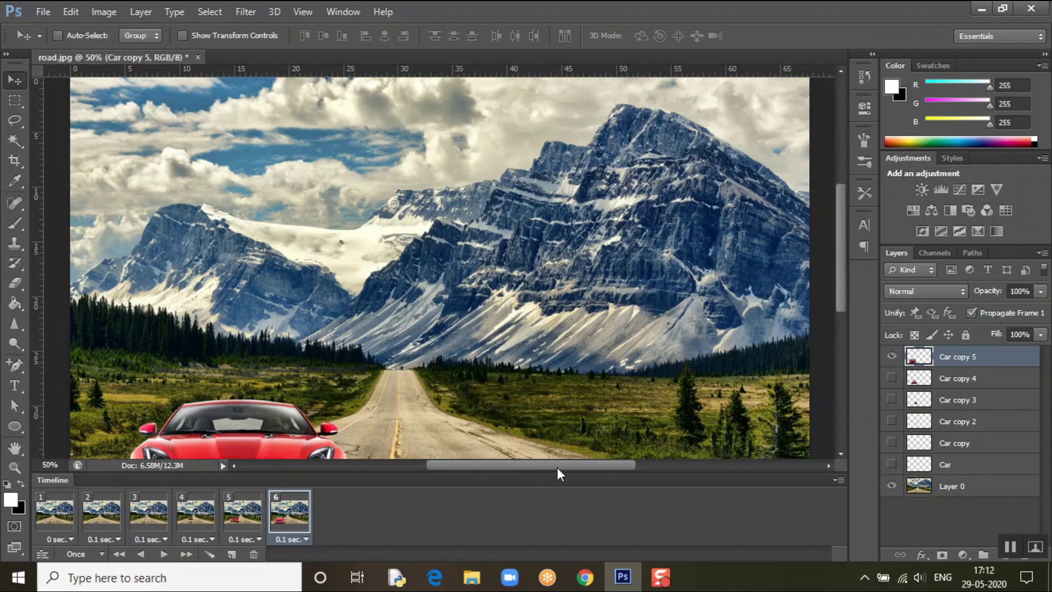
left_click(164, 554)
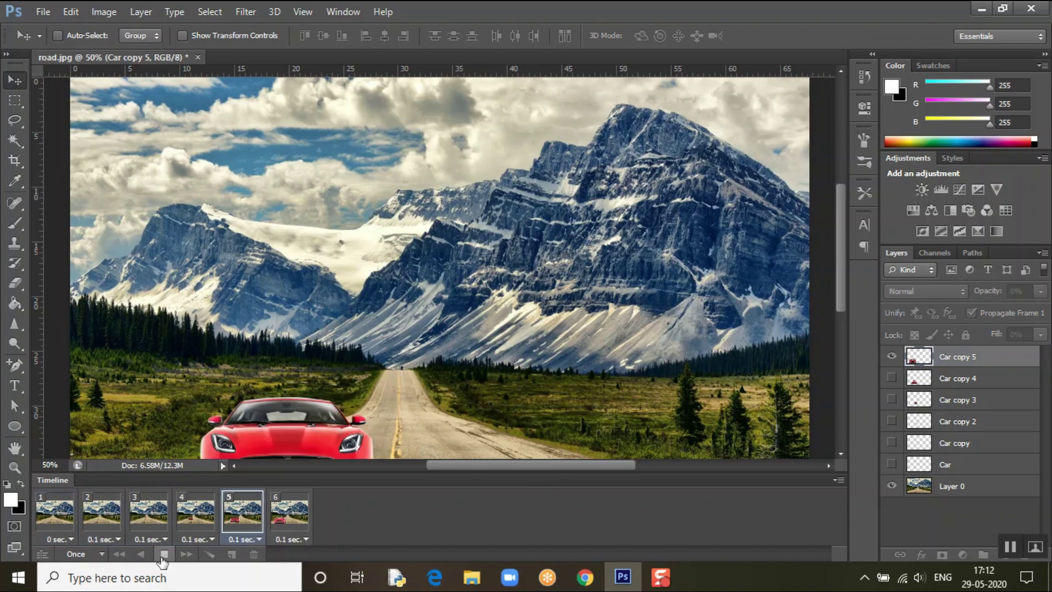
left_click(164, 554)
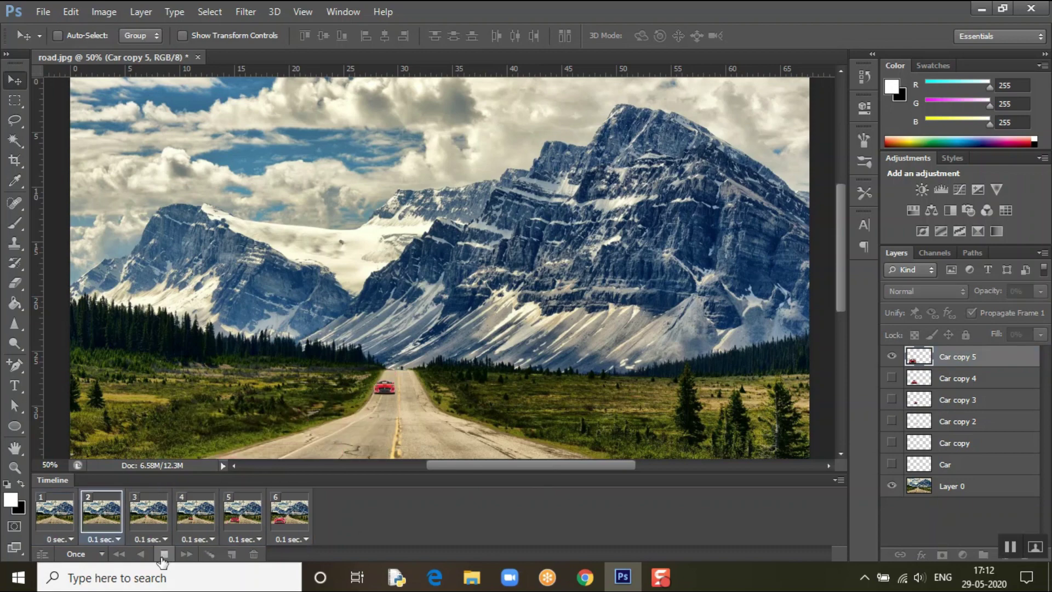
left_click(163, 554)
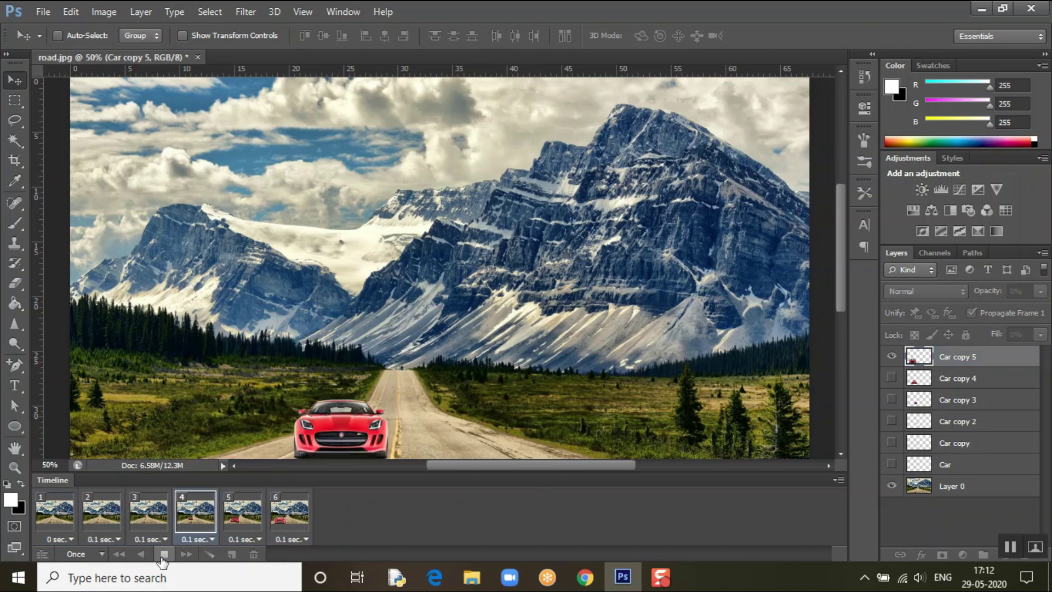
left_click(163, 554)
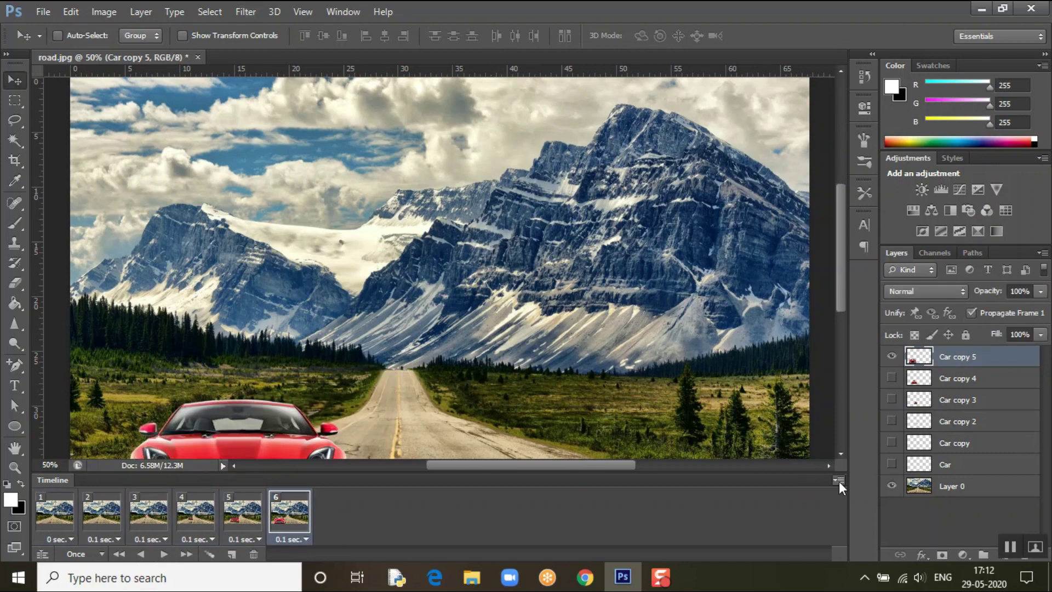
left_click(49, 10)
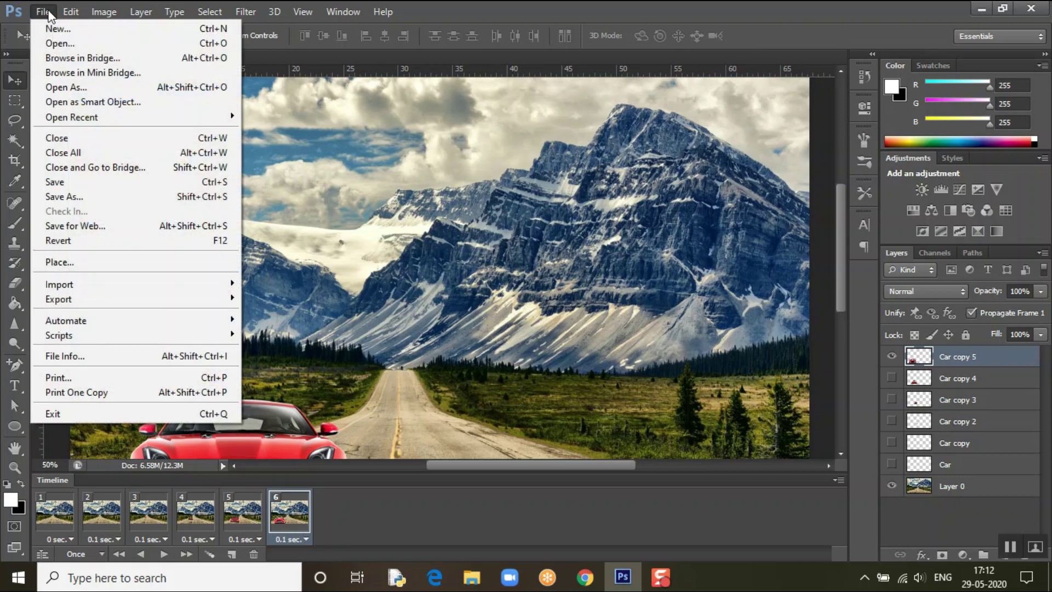
Open Save for Web and zoom the preview out to see the whole scene
left_click(134, 233)
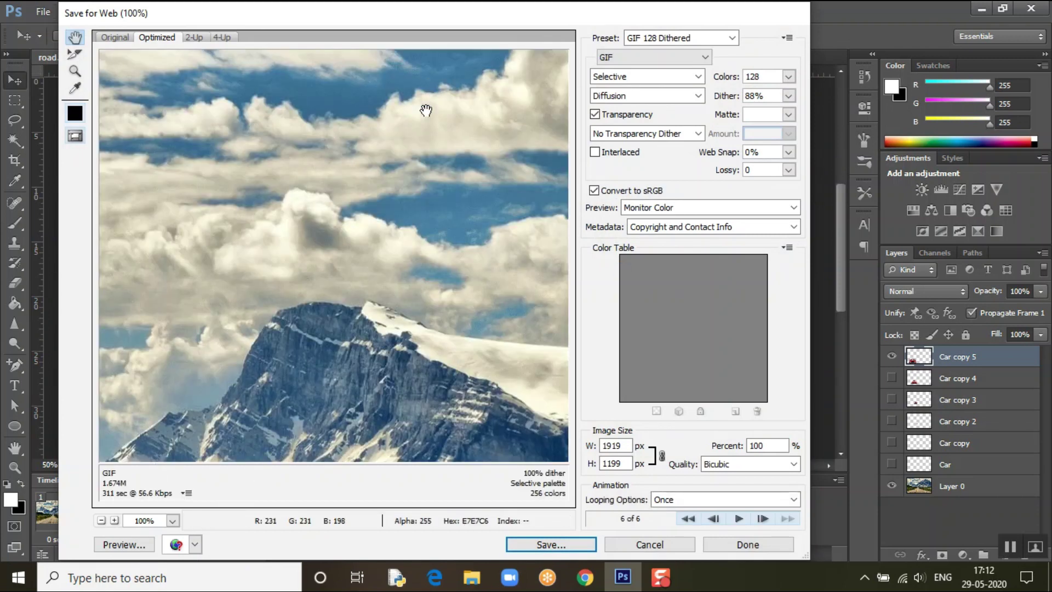
left_click(102, 521)
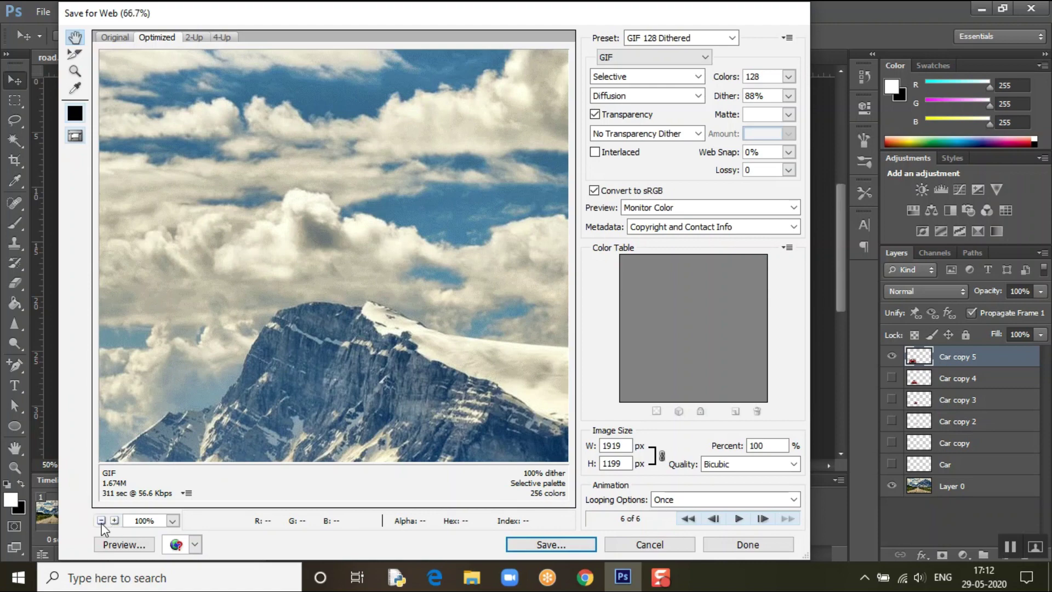
left_click(101, 521)
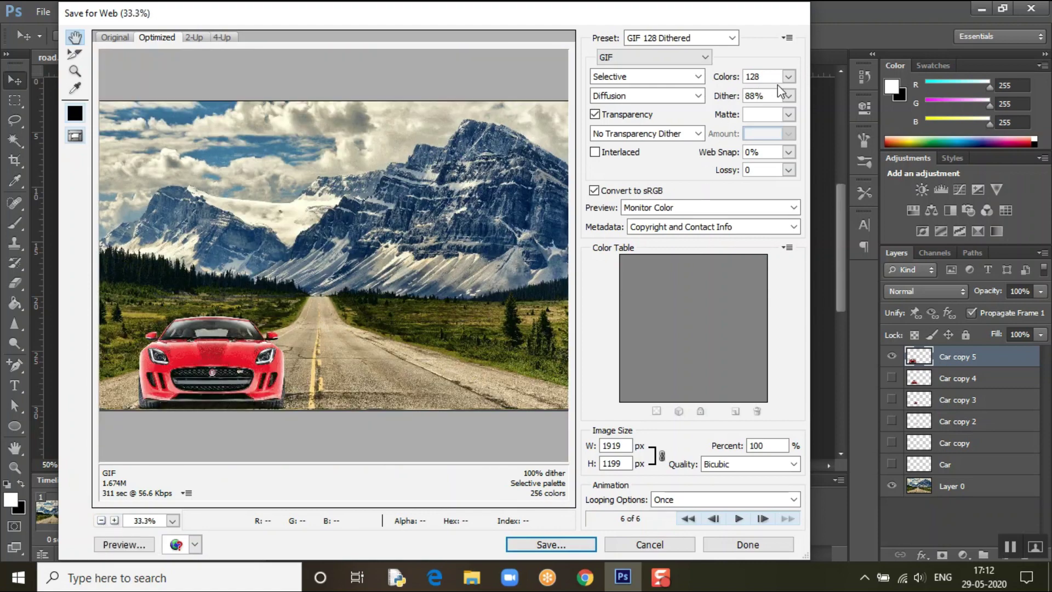
Set both transparency dither and dither algorithm to No Dither
left_click(688, 136)
left_click(669, 172)
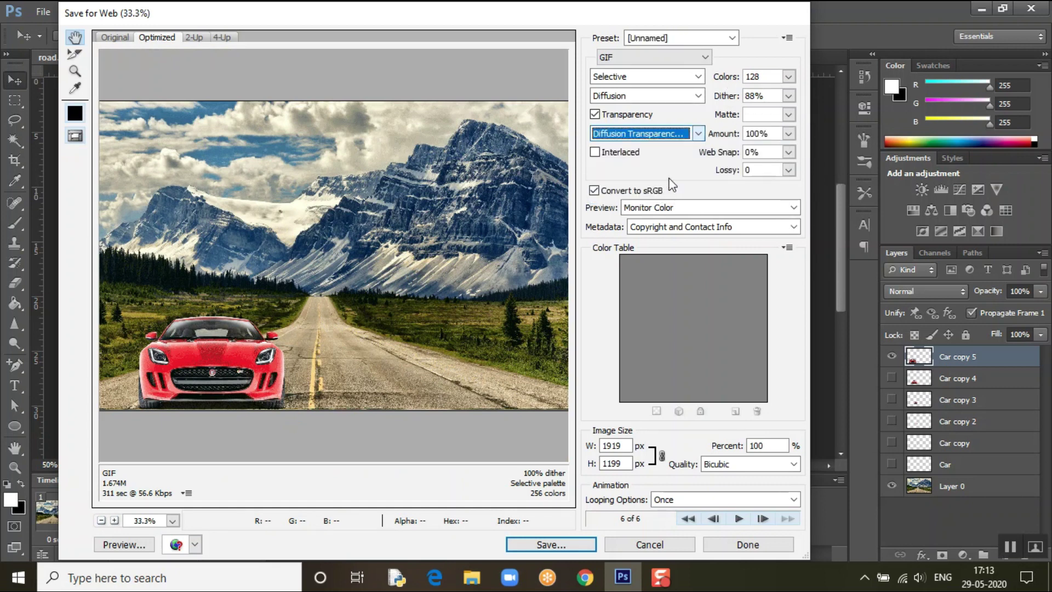
left_click(664, 129)
left_click(630, 193)
left_click(632, 133)
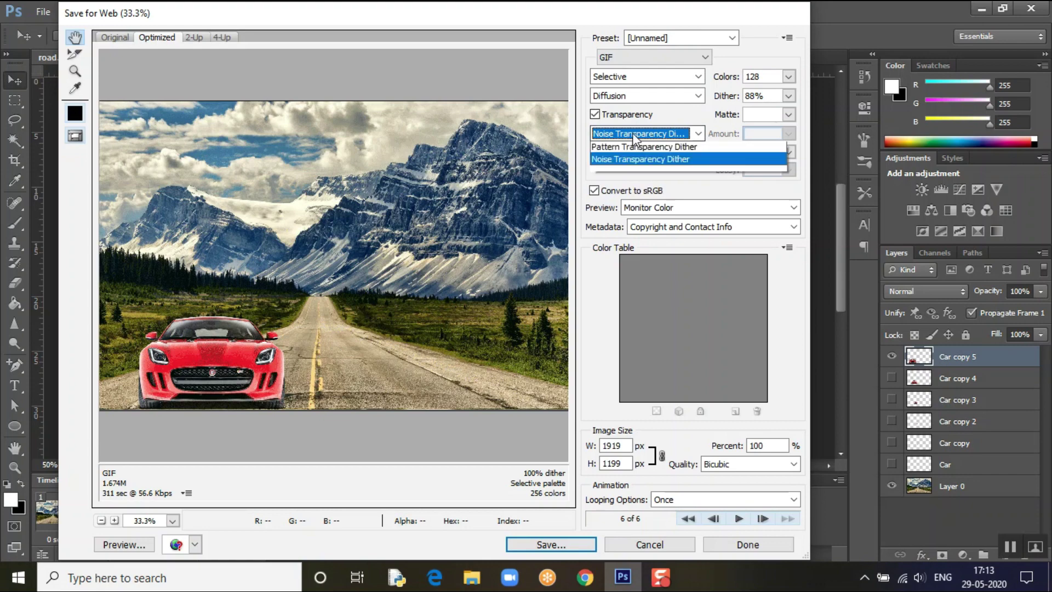
left_click(633, 144)
left_click(646, 97)
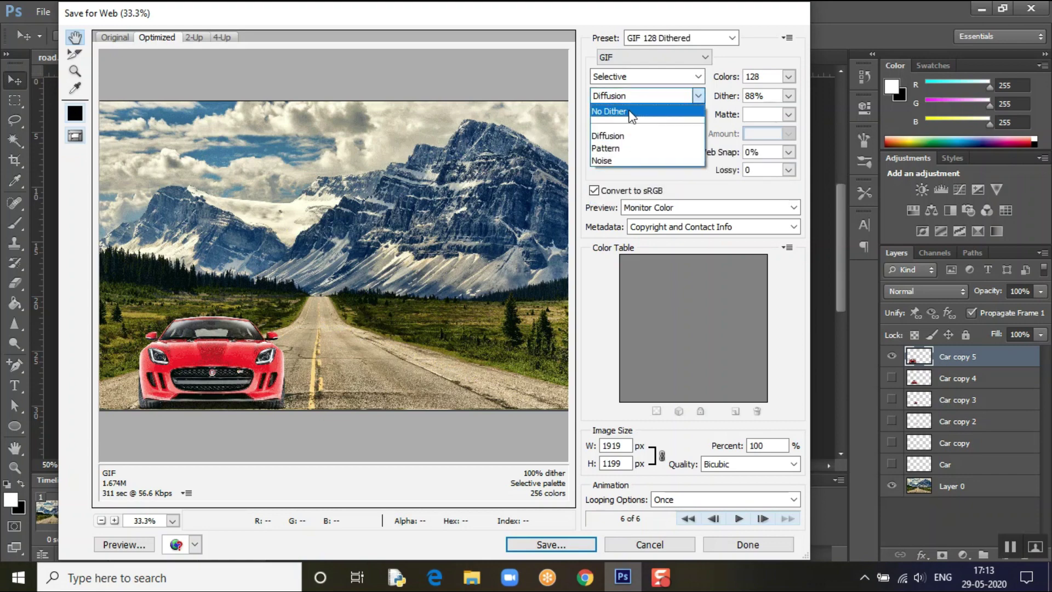
left_click(629, 112)
Choose Perceptual colour reduction, uncheck Transparency, and preview the animation
left_click(627, 81)
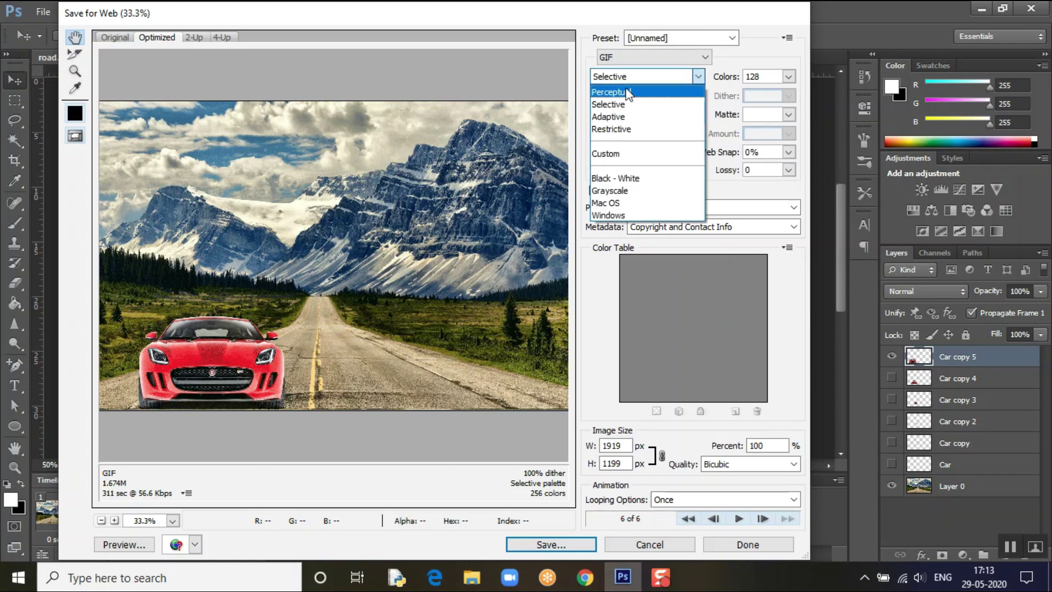
left_click(627, 93)
left_click(626, 81)
left_click(629, 154)
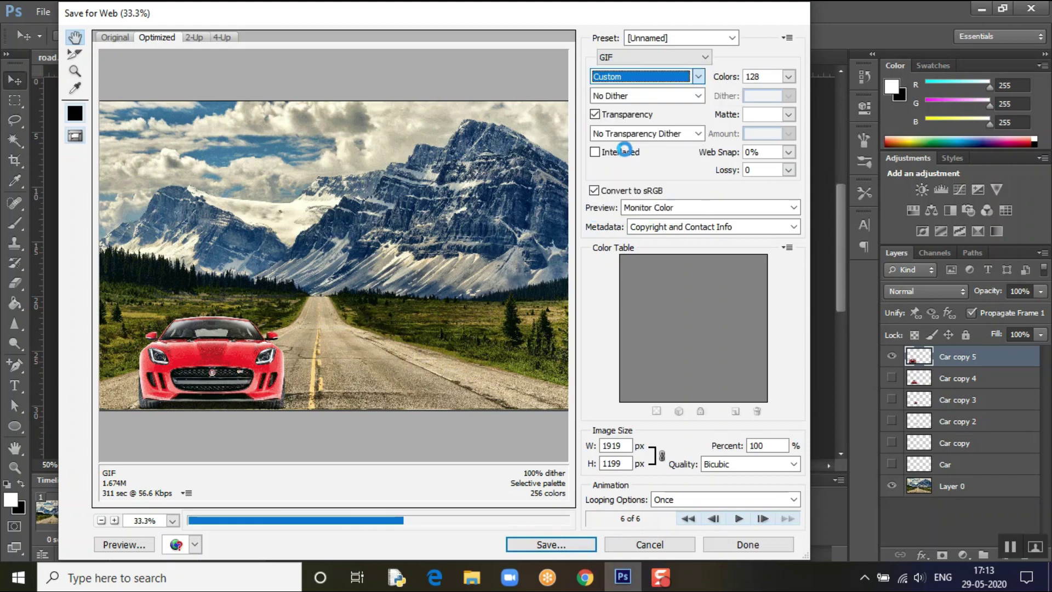
left_click(651, 87)
left_click(635, 176)
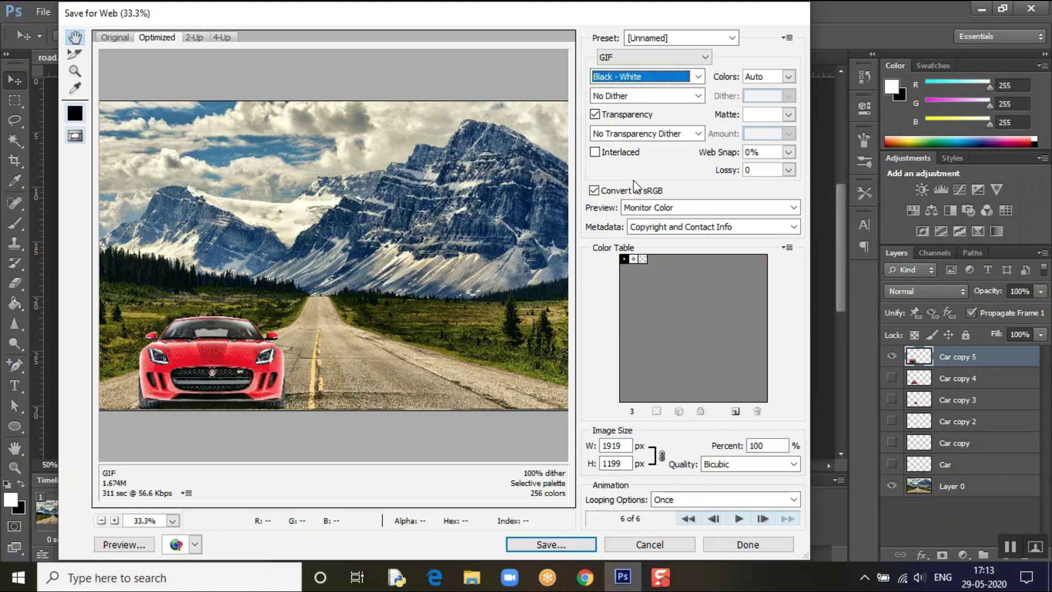
left_click(661, 82)
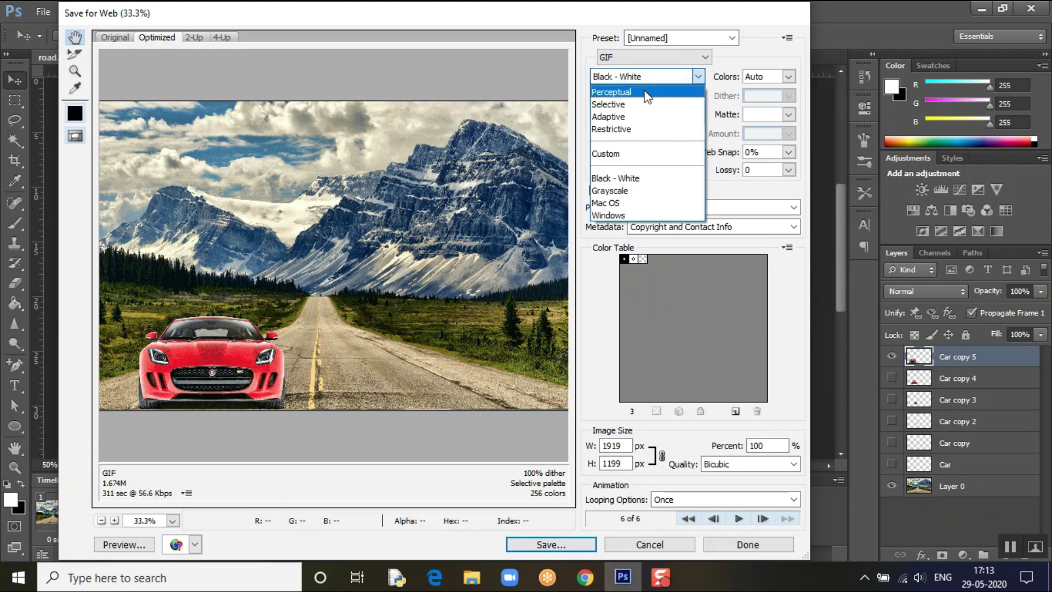
left_click(646, 99)
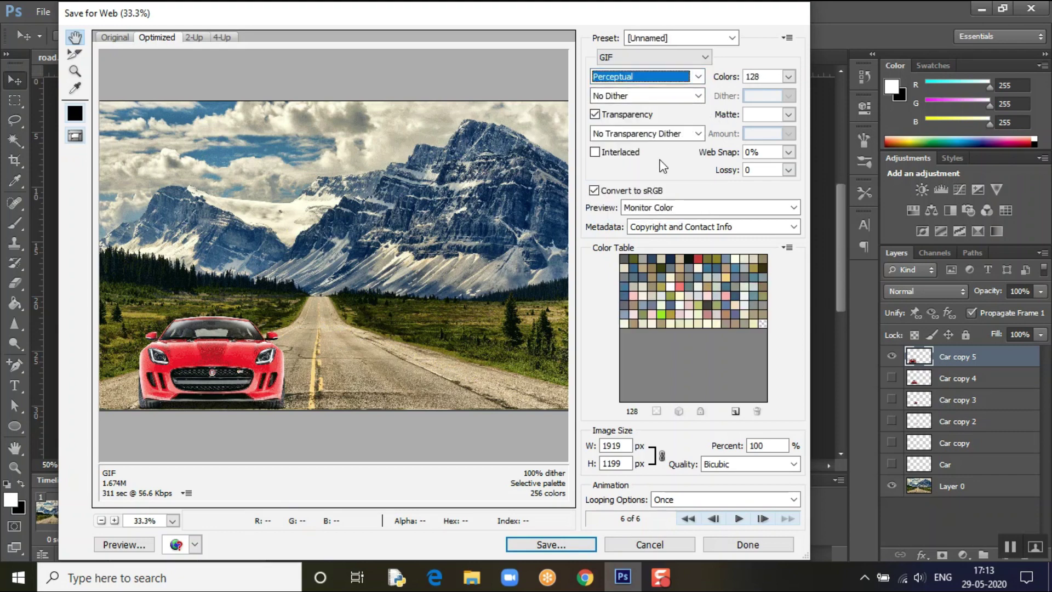
left_click(603, 117)
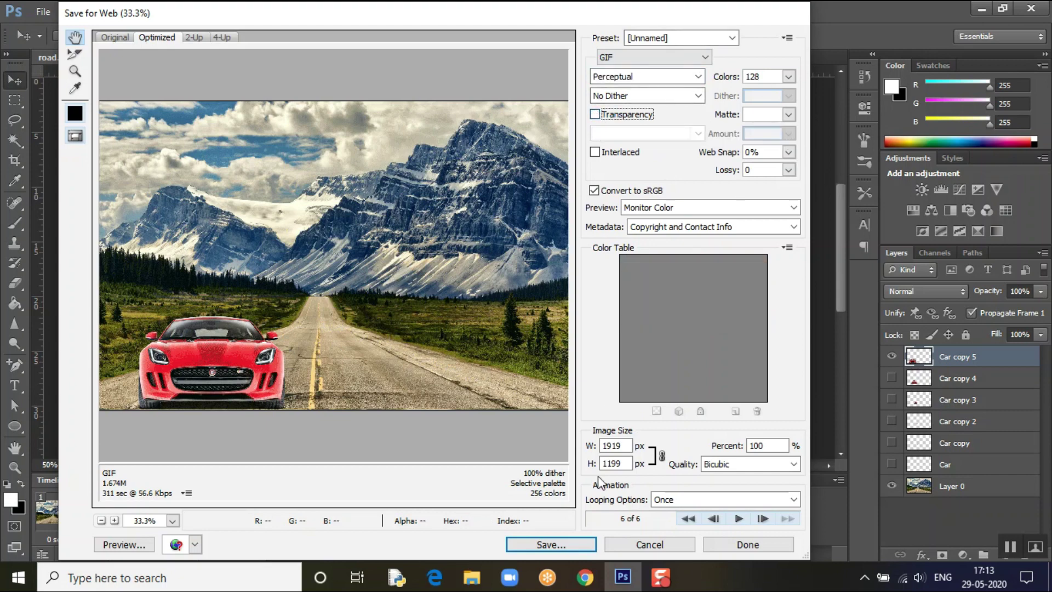
left_click(738, 519)
Set Looping Options to Forever and preview the looping animation
left_click(692, 500)
left_click(699, 521)
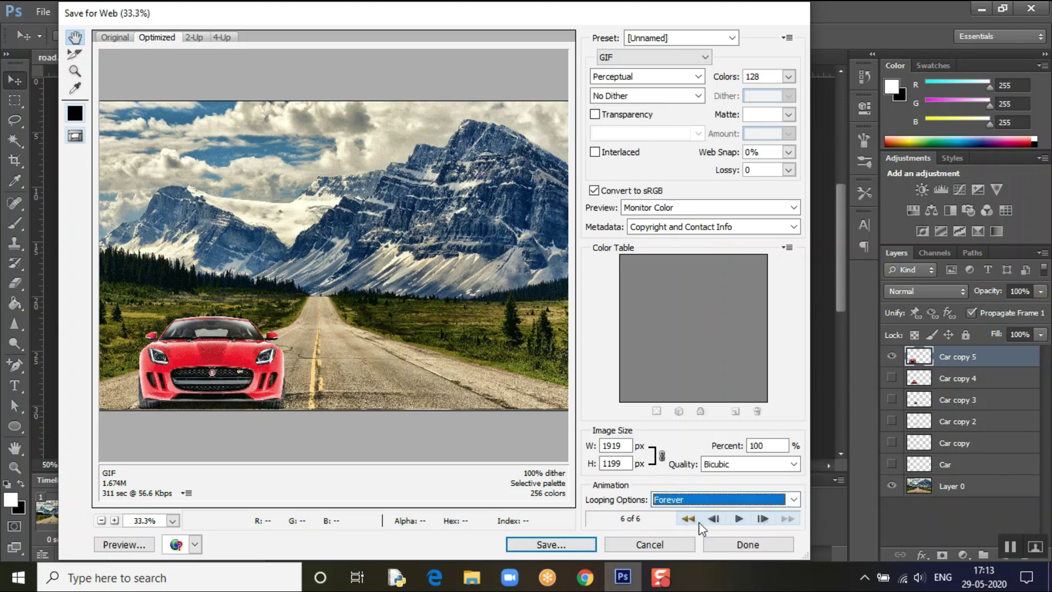
left_click(739, 519)
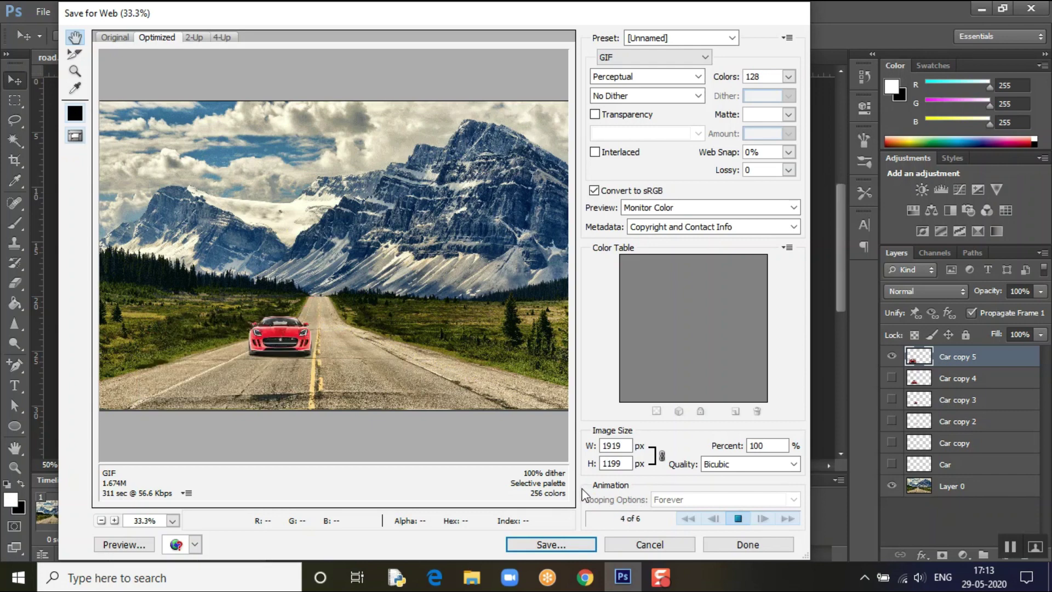
Save the GIF as road.gif, then open it from the Gif Image folder
left_click(580, 543)
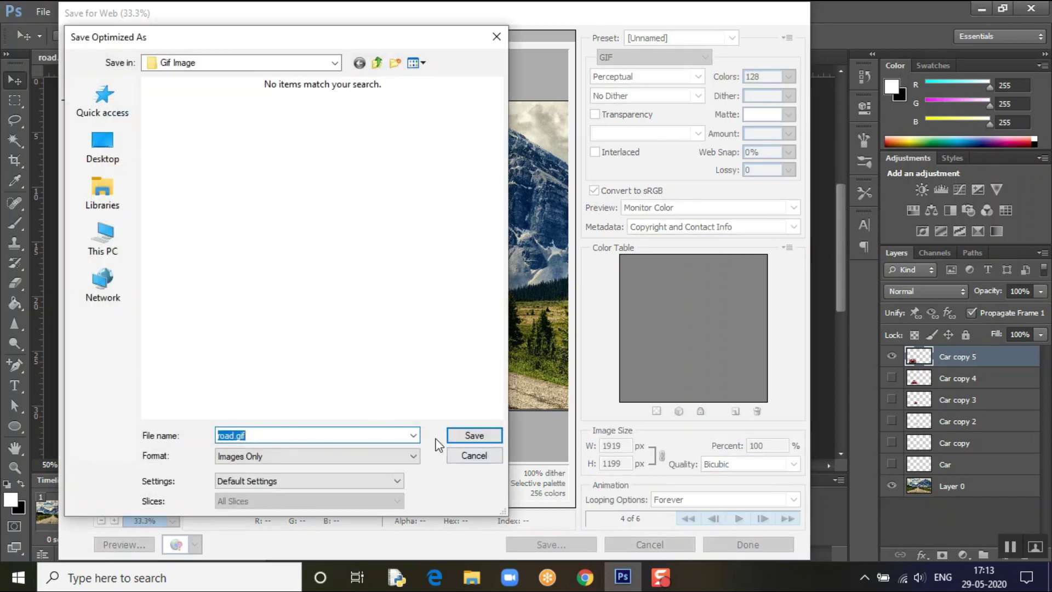
left_click(467, 438)
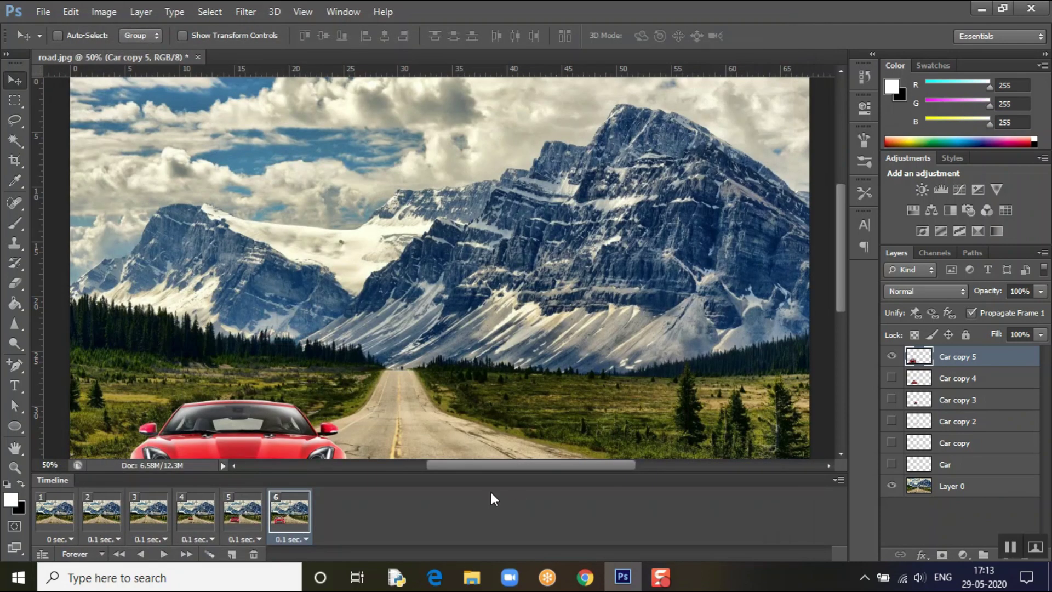
left_click(472, 577)
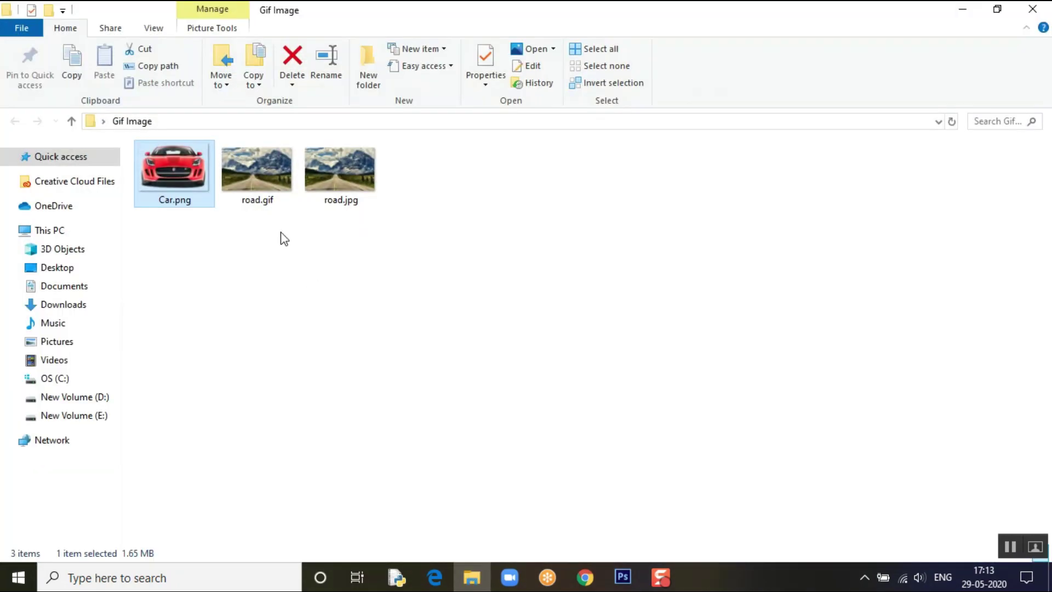
double_click(258, 180)
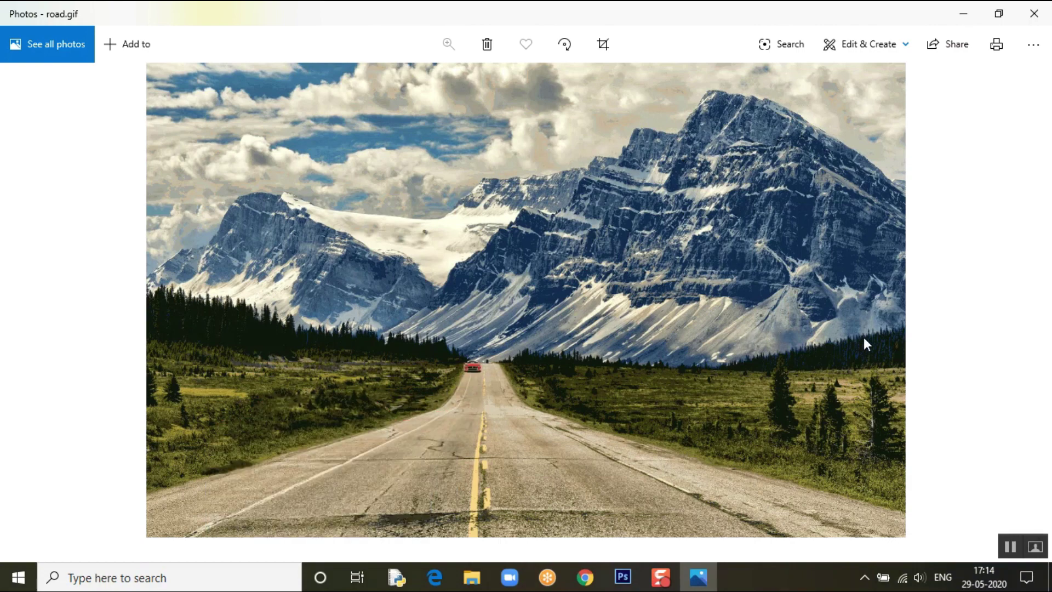
Watch road.gif loop in Photos as the red car drives closer
left_click(661, 577)
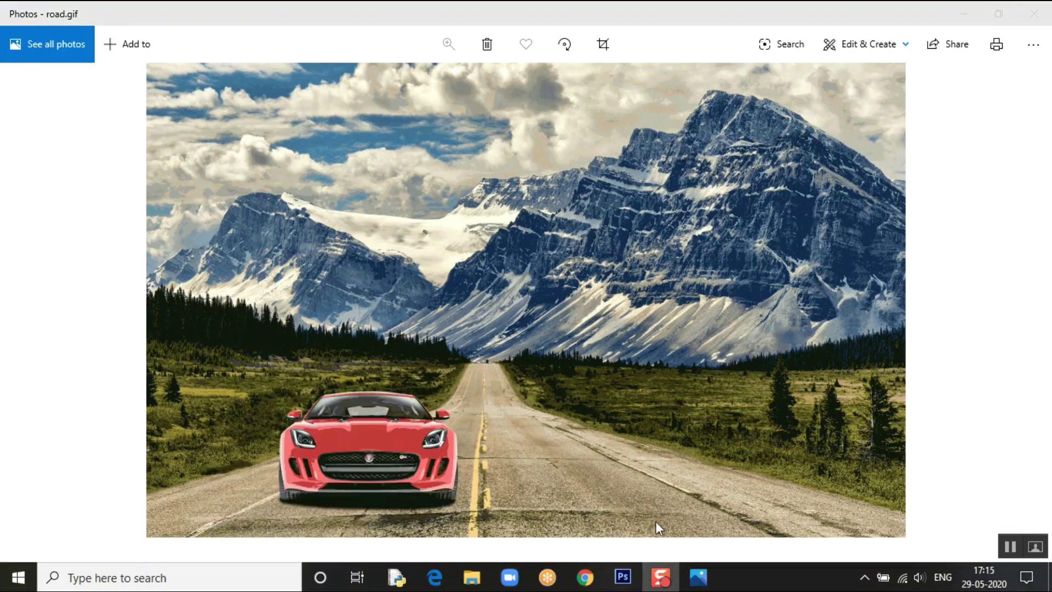